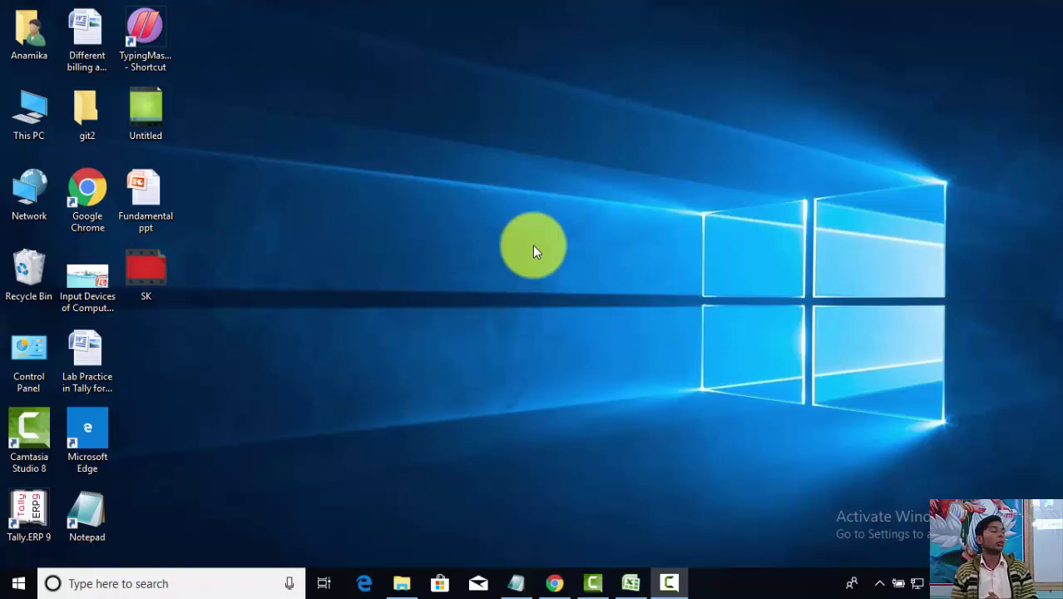
- Switch to the open Excel workbook 'SR(use of logical function)' with its customer bill table
click(632, 585)
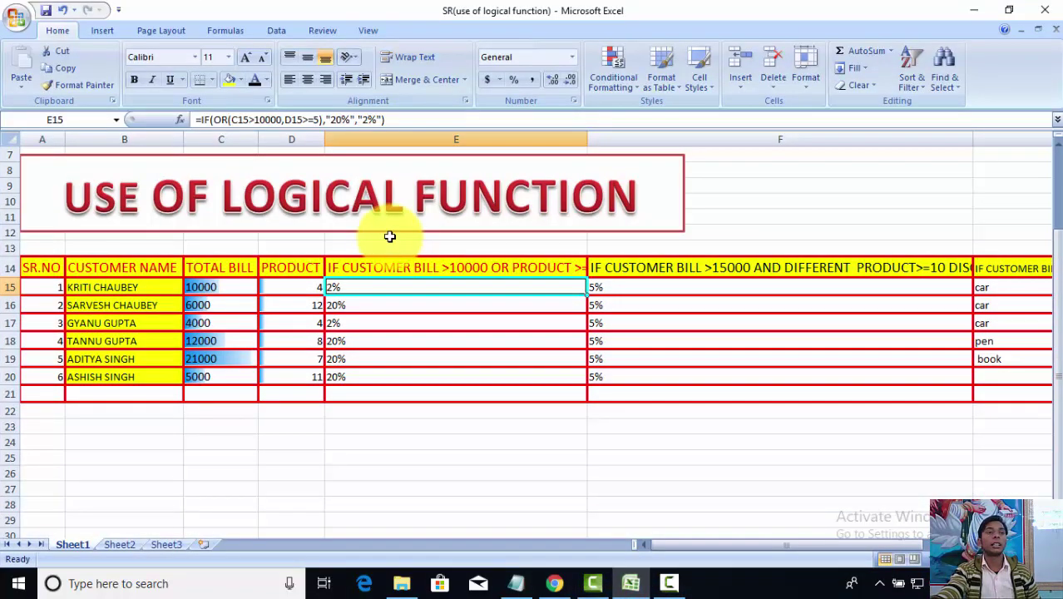
click(469, 381)
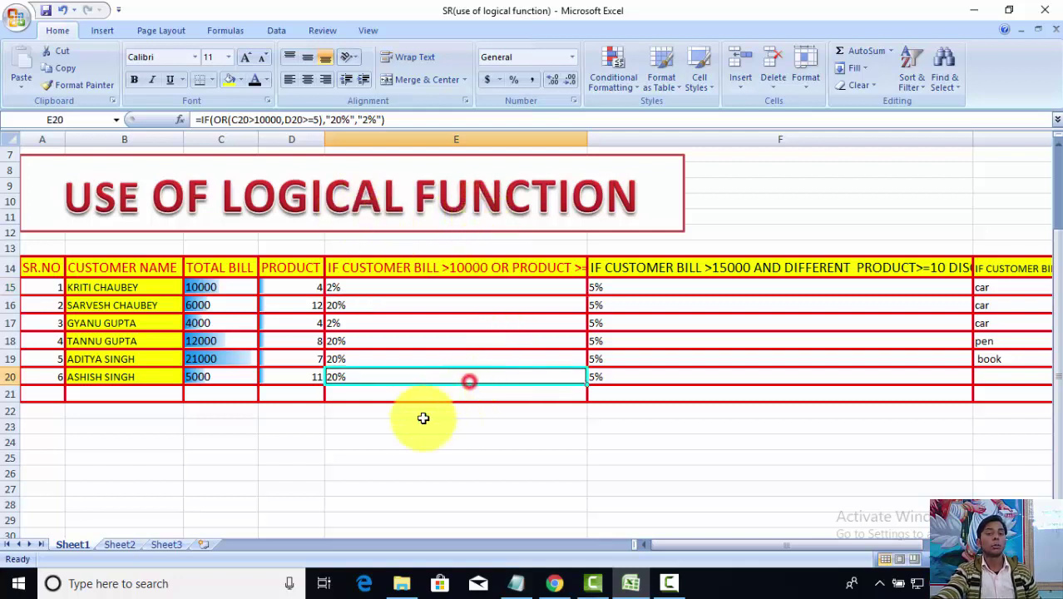
click(421, 423)
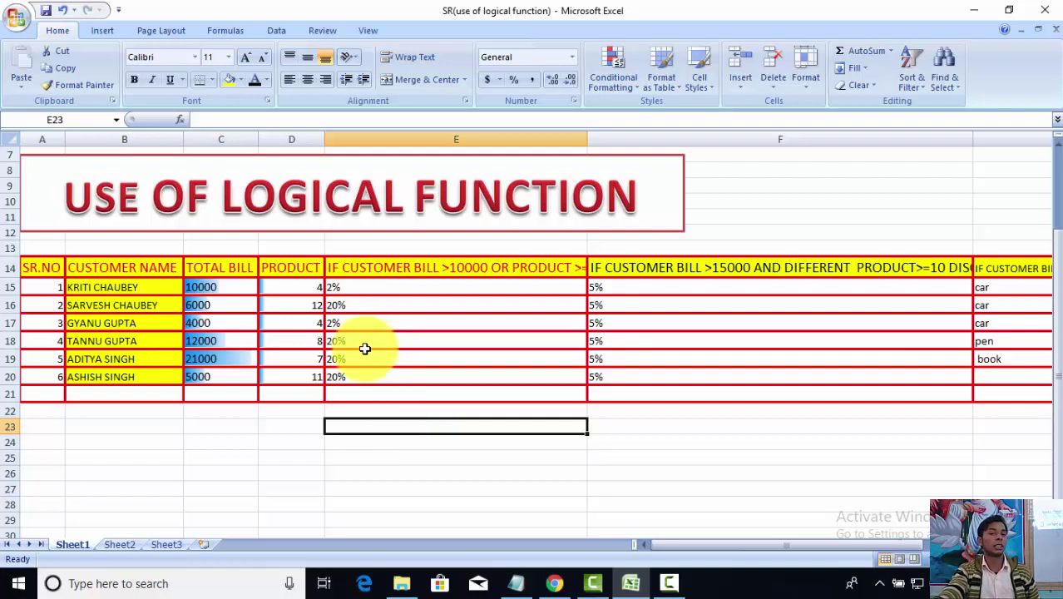
click(360, 393)
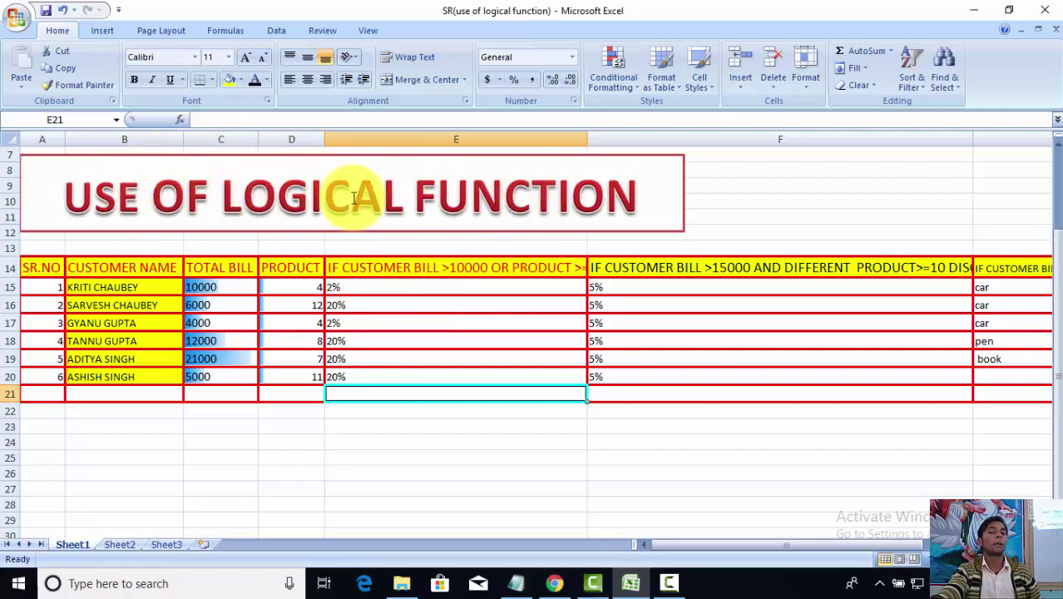
click(468, 339)
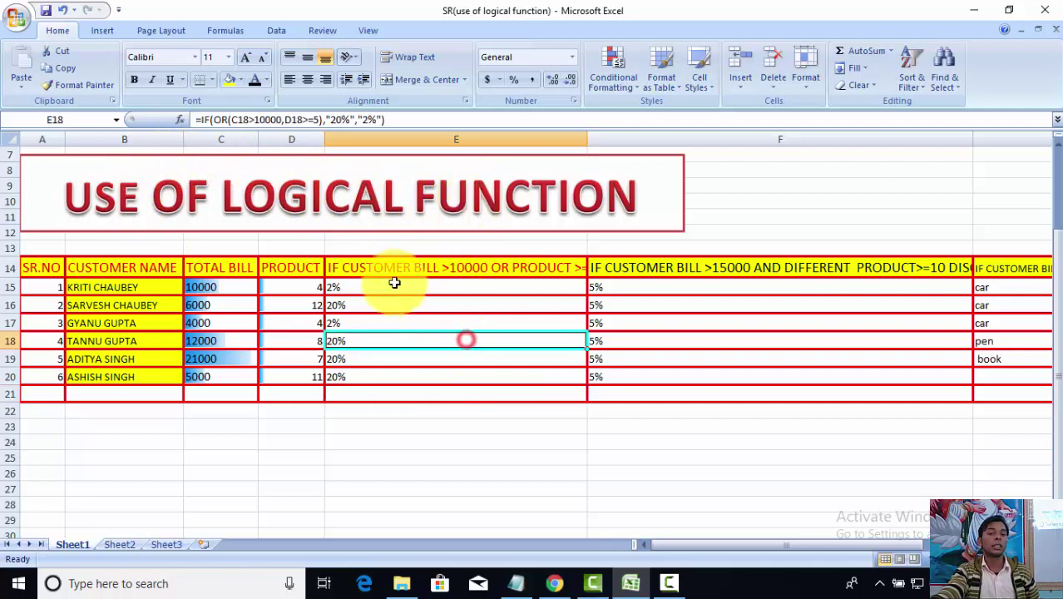
click(390, 267)
click(462, 287)
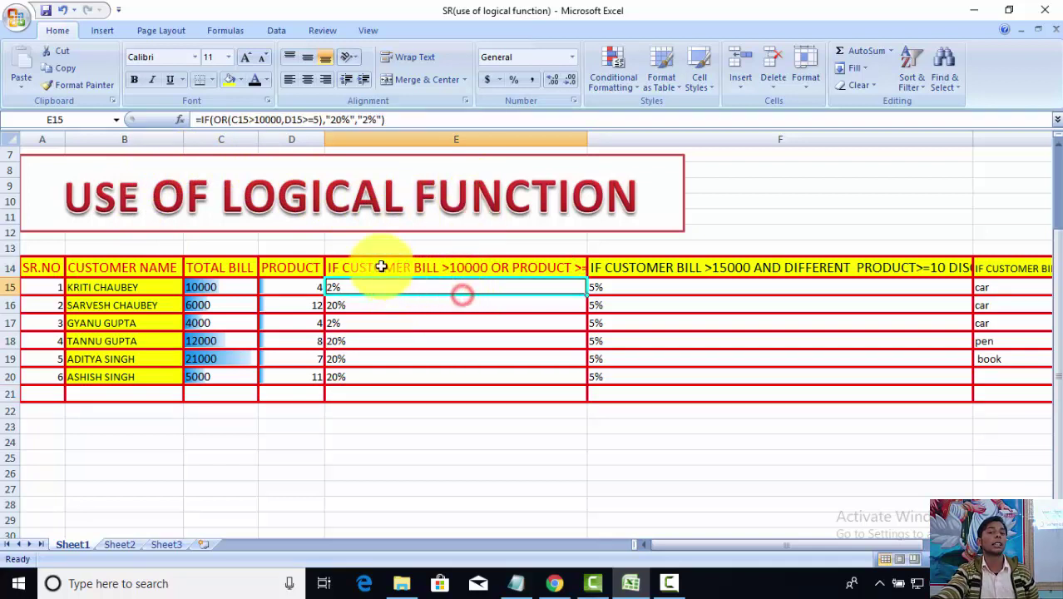
click(376, 264)
click(446, 321)
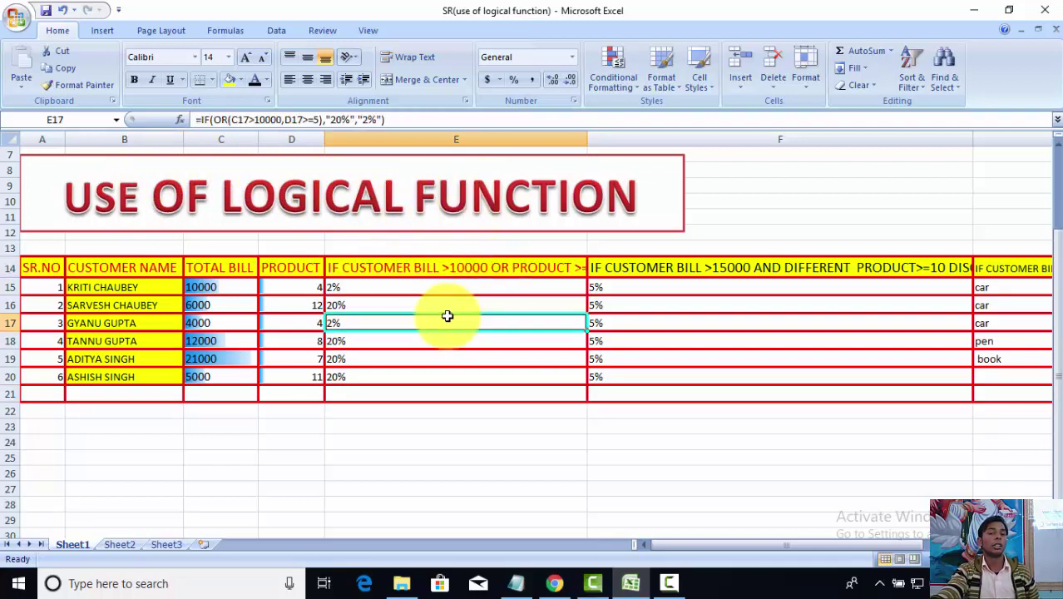
click(175, 322)
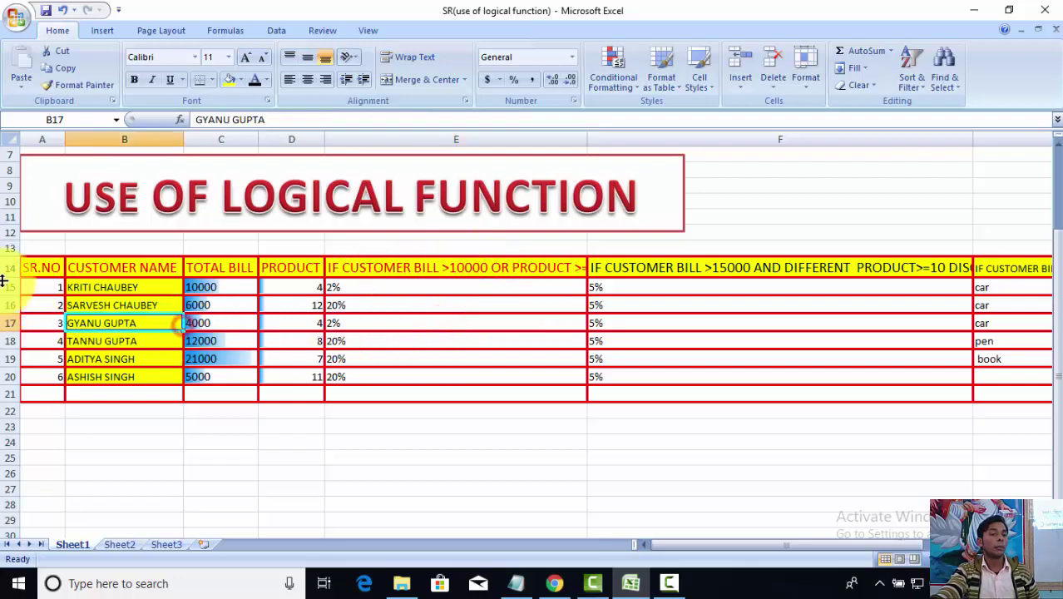
click(37, 323)
drag(37, 268, 49, 336)
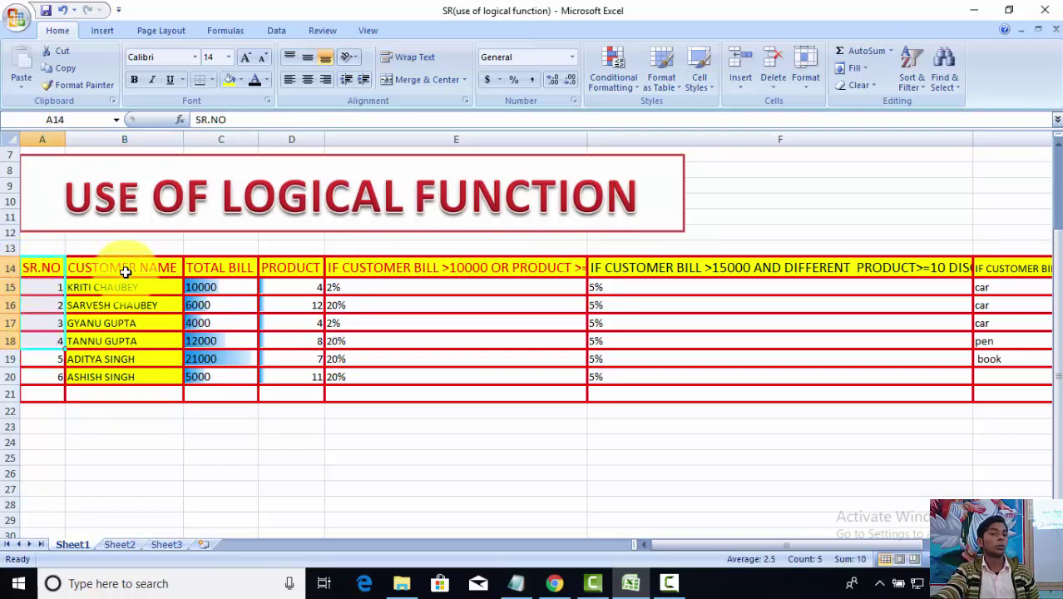
drag(124, 268, 125, 359)
drag(208, 267, 218, 376)
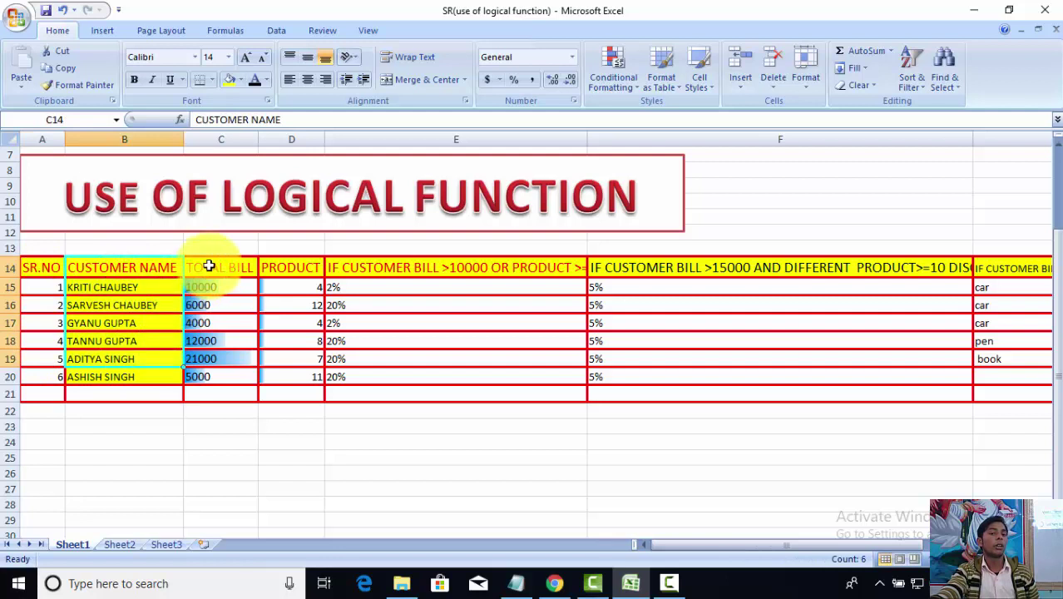
drag(291, 268, 288, 376)
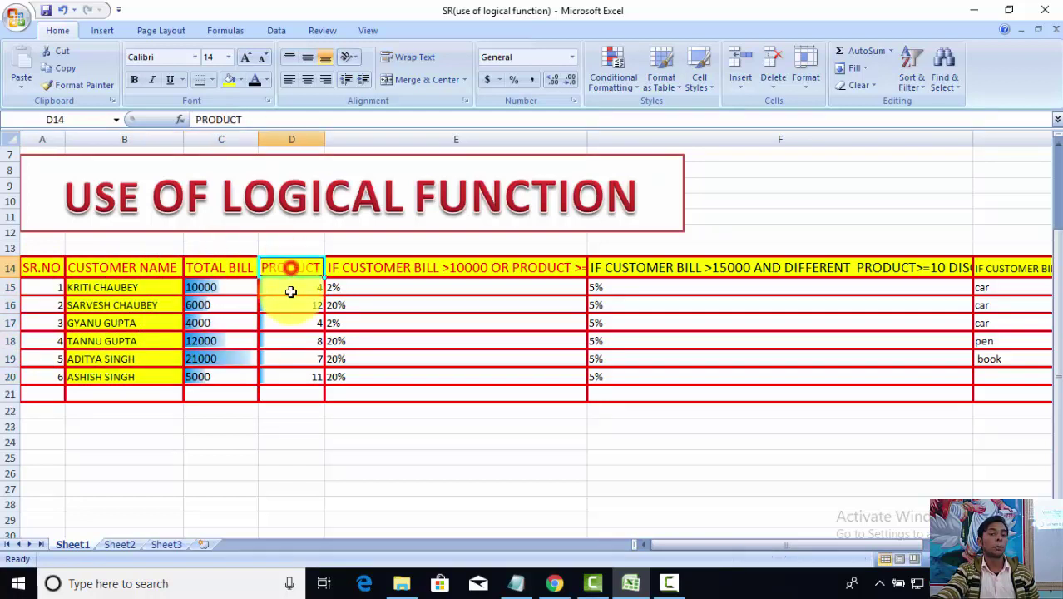
click(289, 376)
click(289, 286)
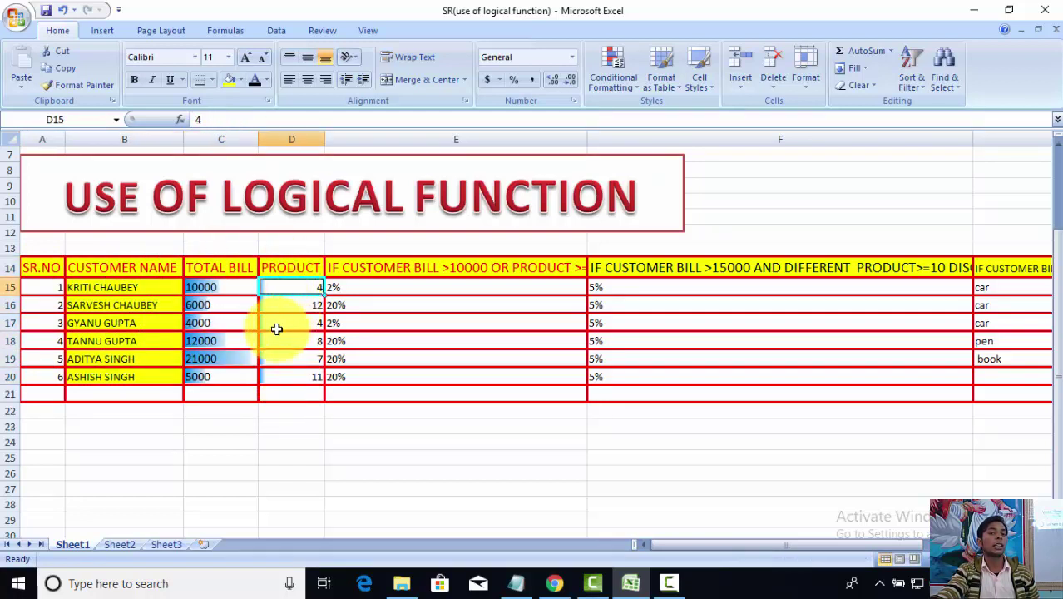
click(227, 289)
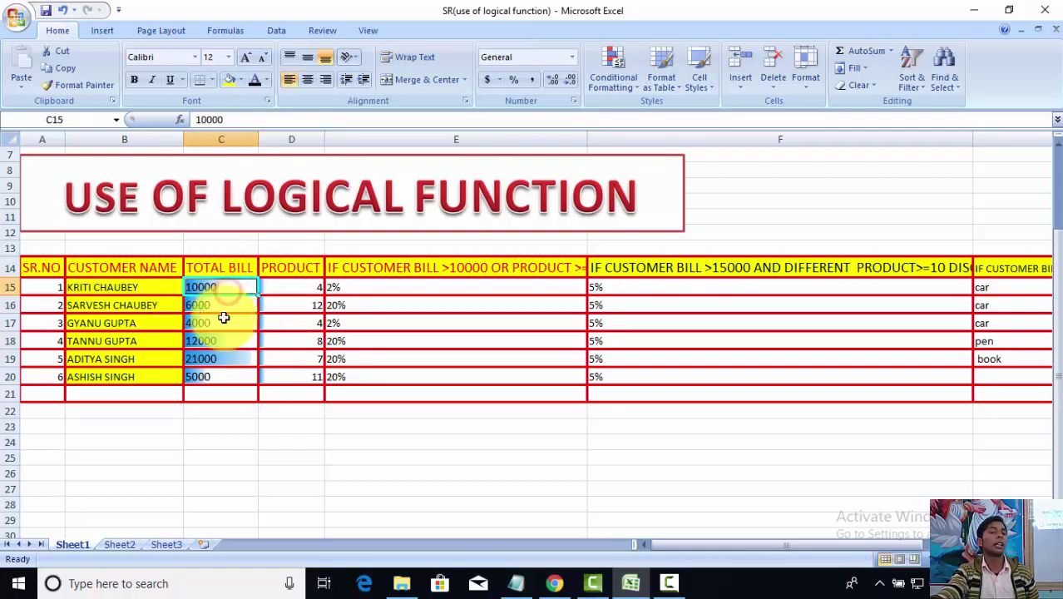
click(116, 305)
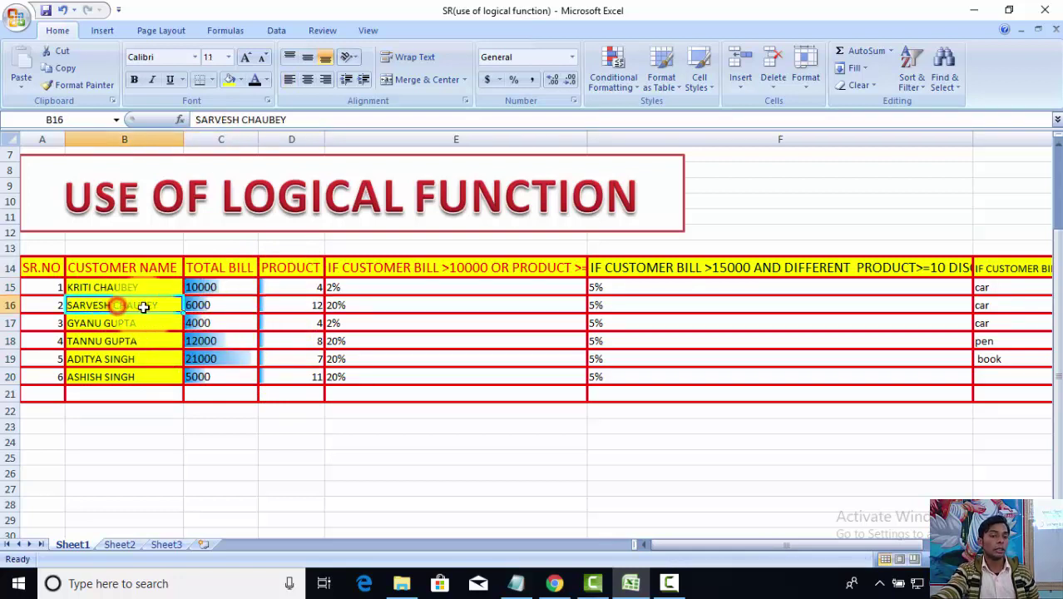
click(207, 307)
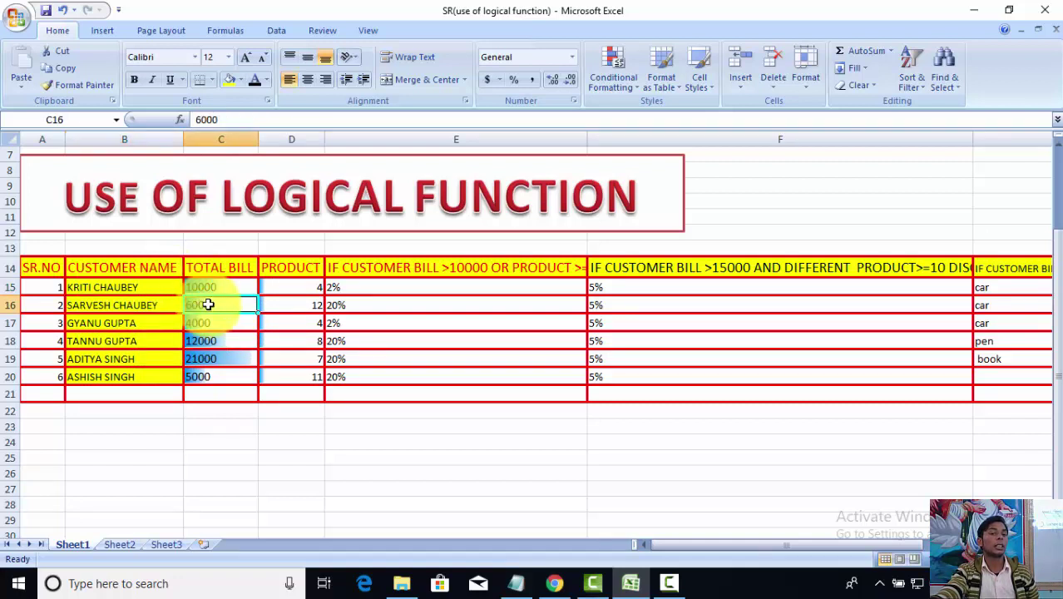
click(291, 307)
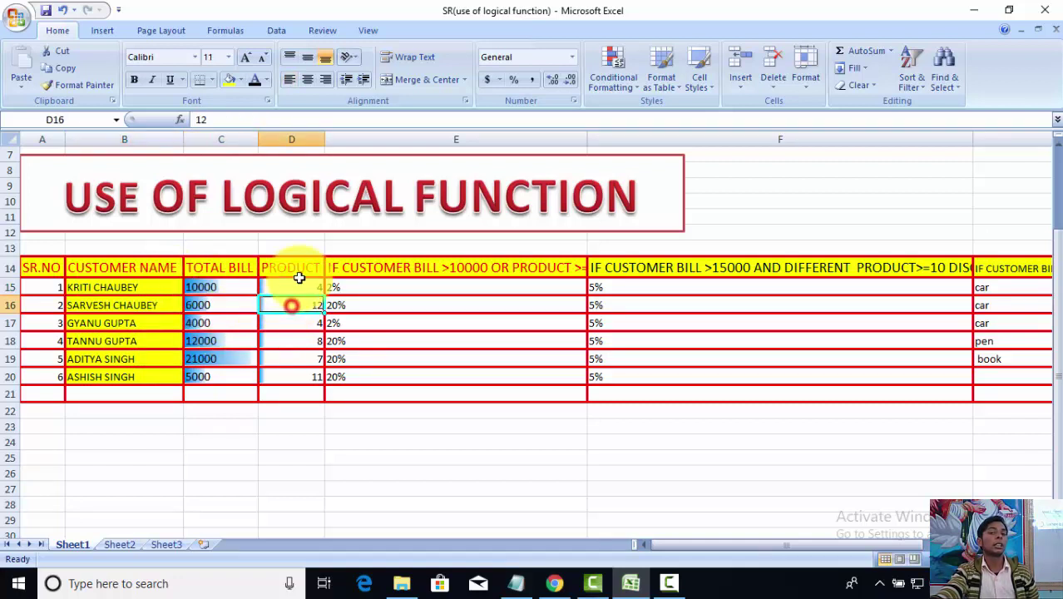
click(289, 342)
click(287, 321)
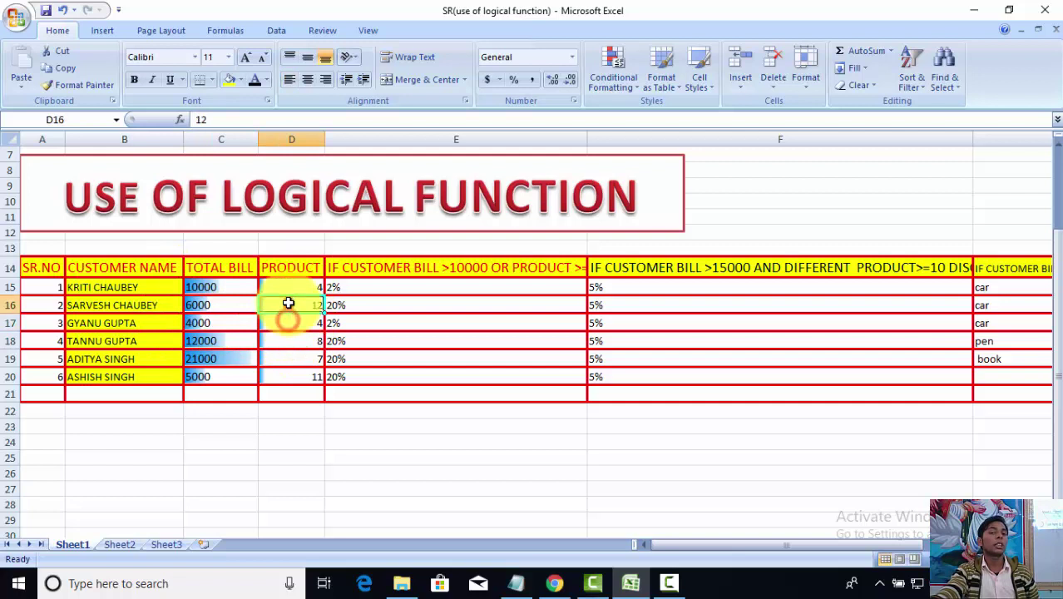
click(289, 287)
click(293, 339)
click(284, 301)
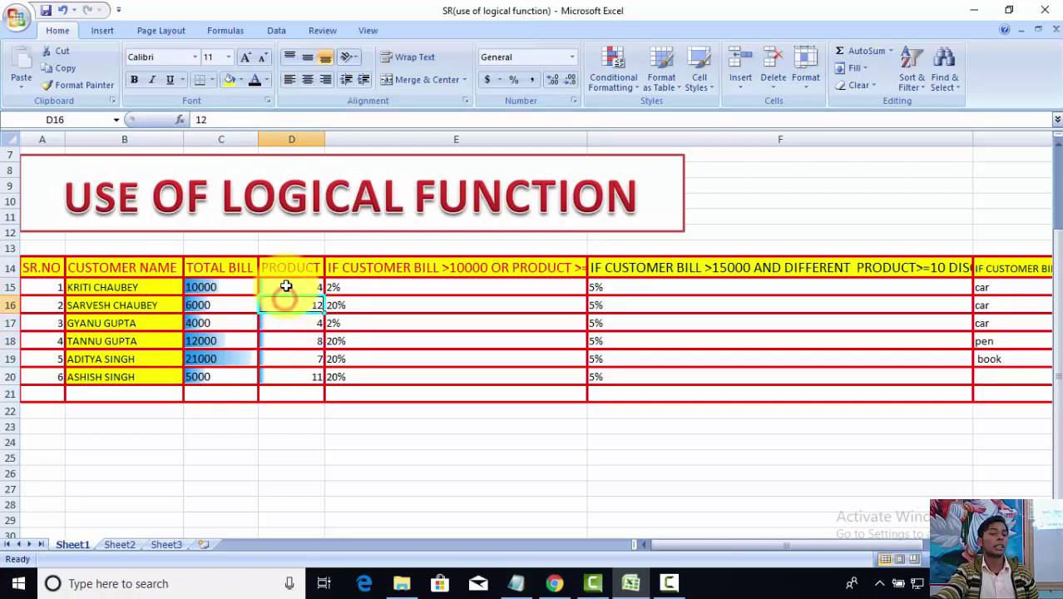
click(285, 288)
click(286, 340)
click(287, 303)
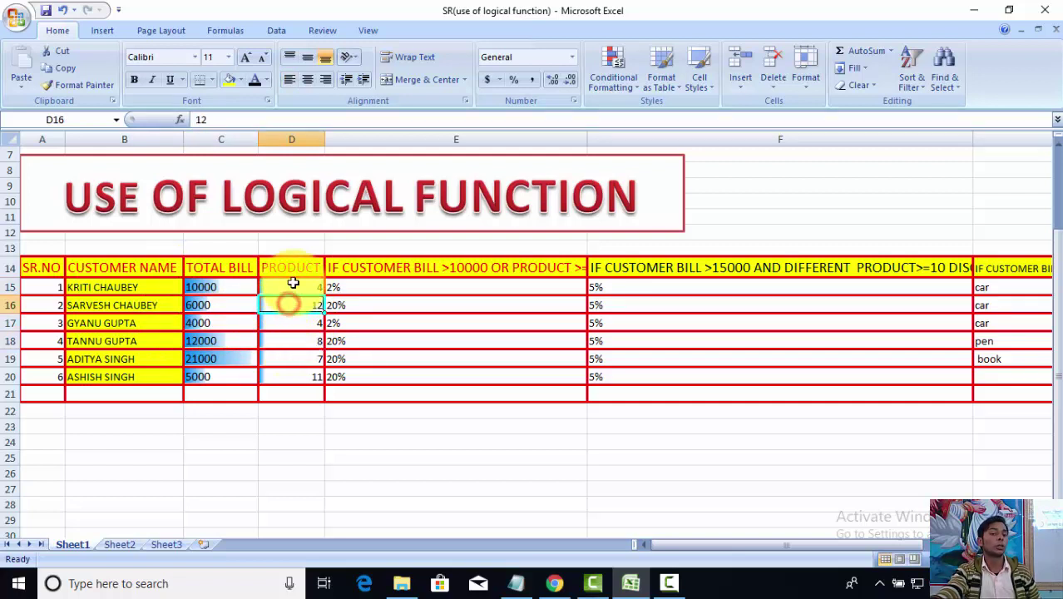
click(291, 285)
click(293, 336)
click(296, 288)
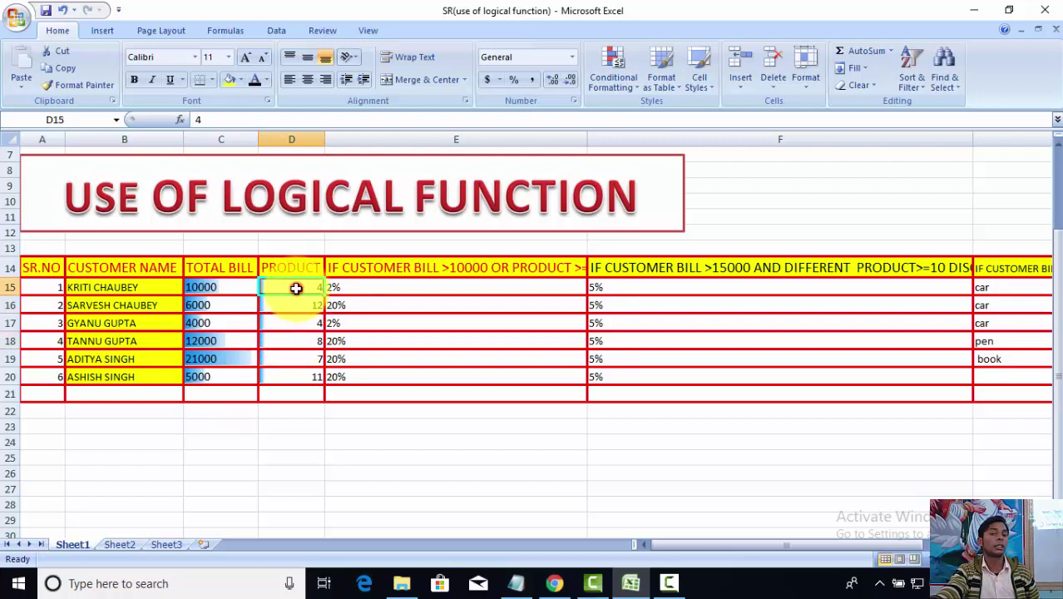
click(349, 336)
click(354, 287)
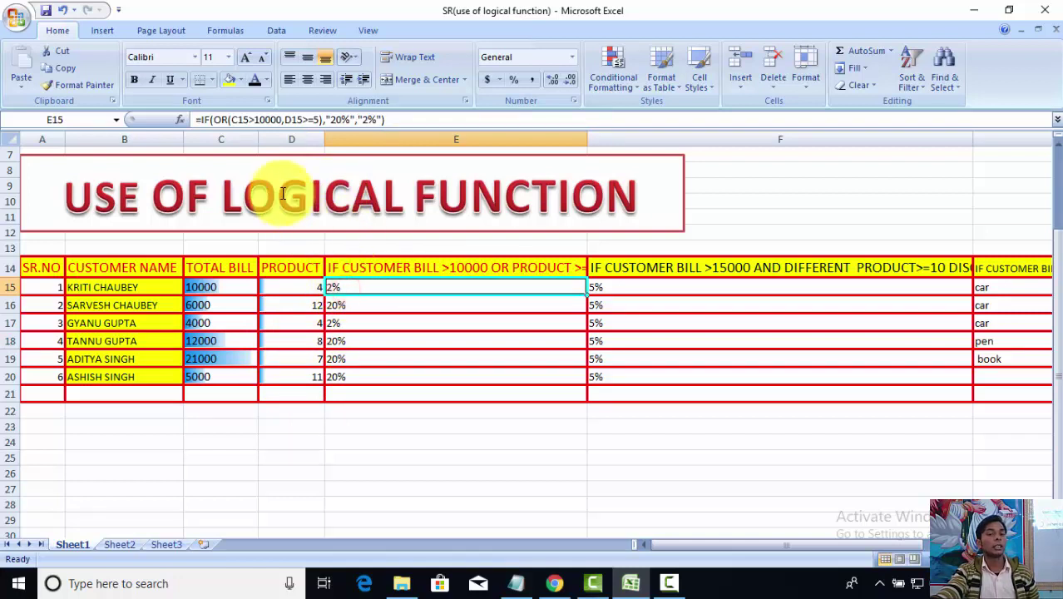
click(380, 323)
click(354, 291)
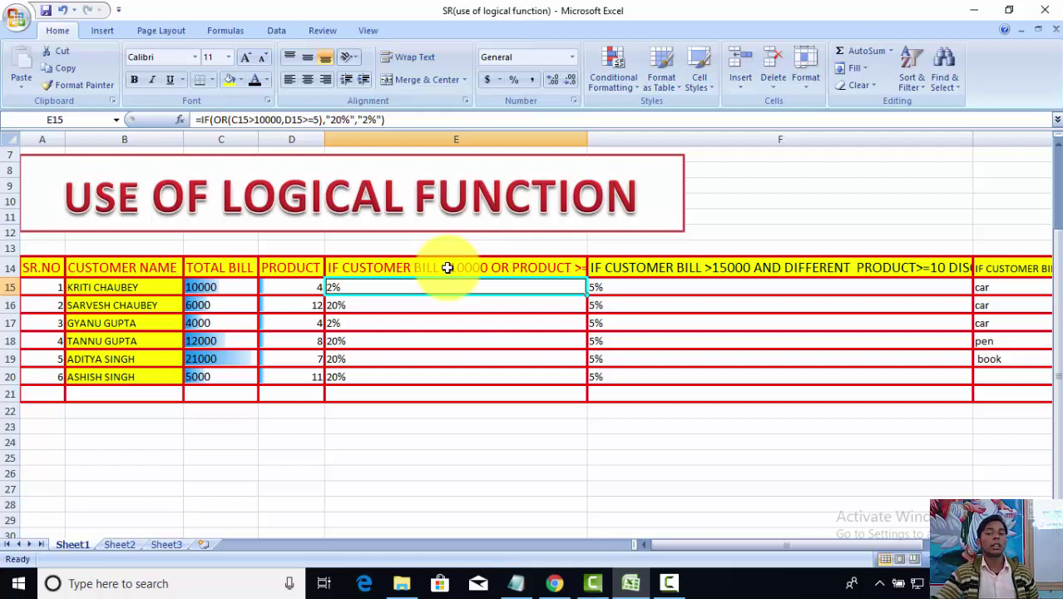
- Autofit column E so its header ending in DISCOUNT-20% is fully readable
double_click(587, 139)
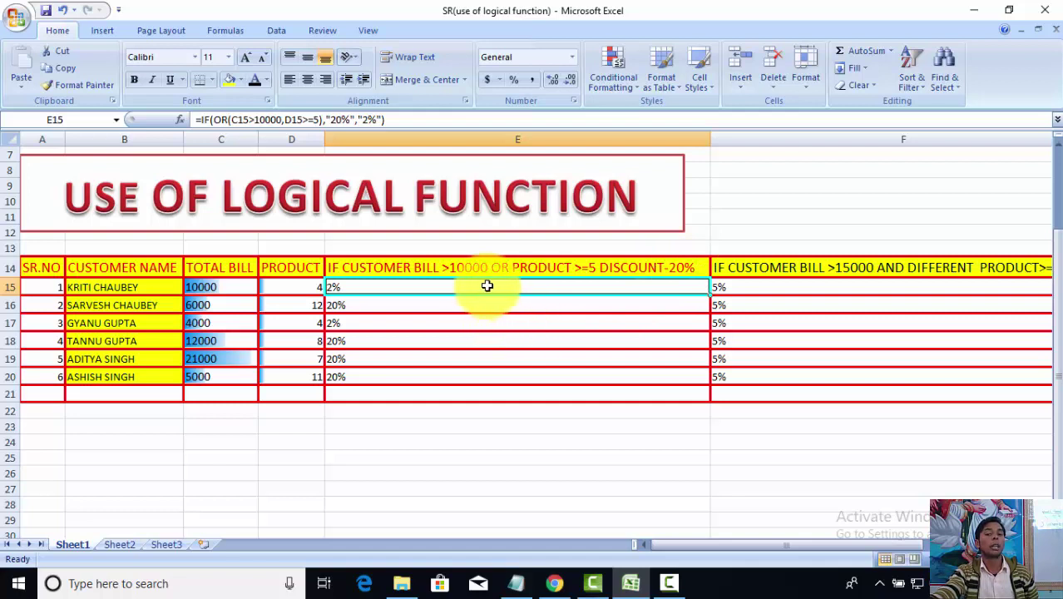
click(369, 361)
click(368, 324)
click(367, 288)
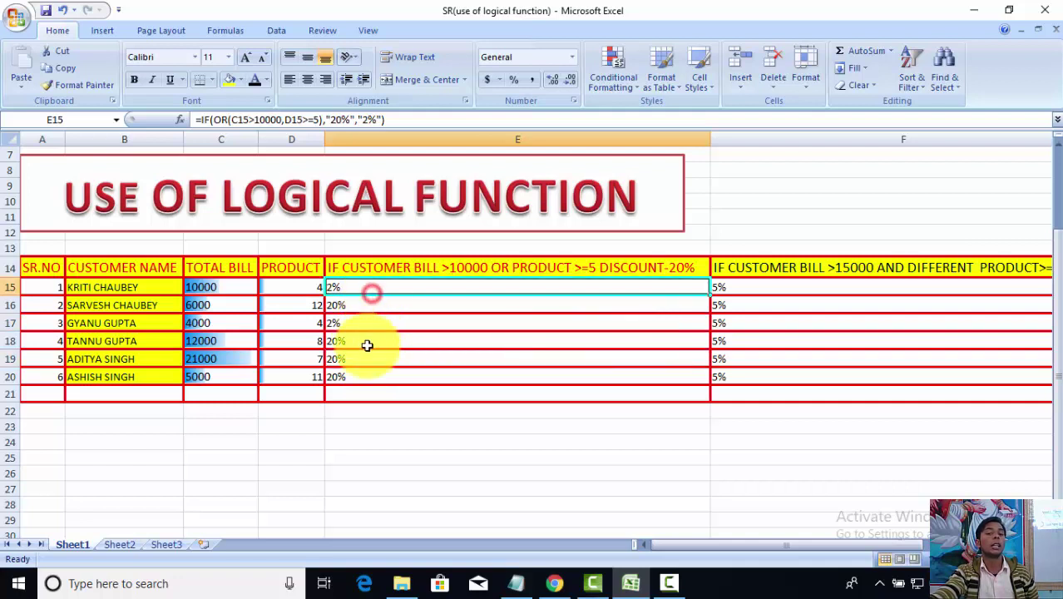
click(367, 356)
click(366, 288)
click(368, 358)
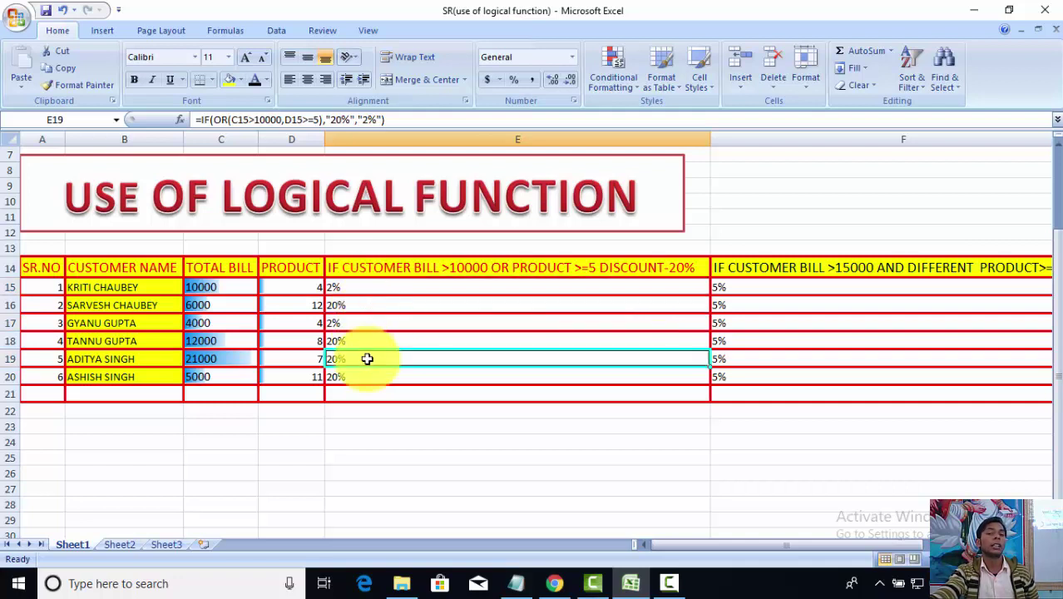
click(375, 288)
click(367, 324)
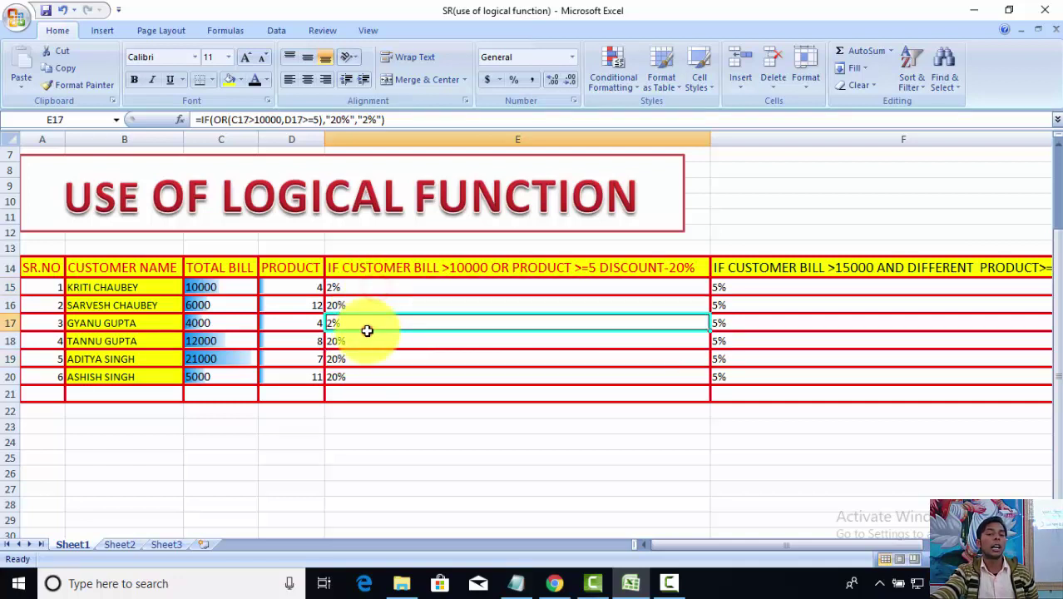
click(355, 288)
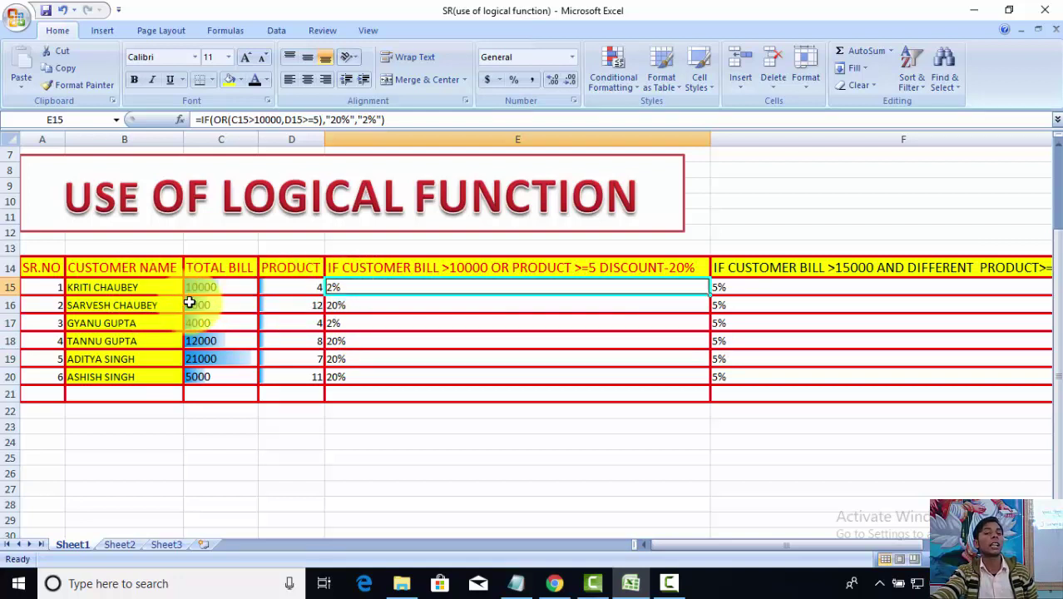
click(356, 326)
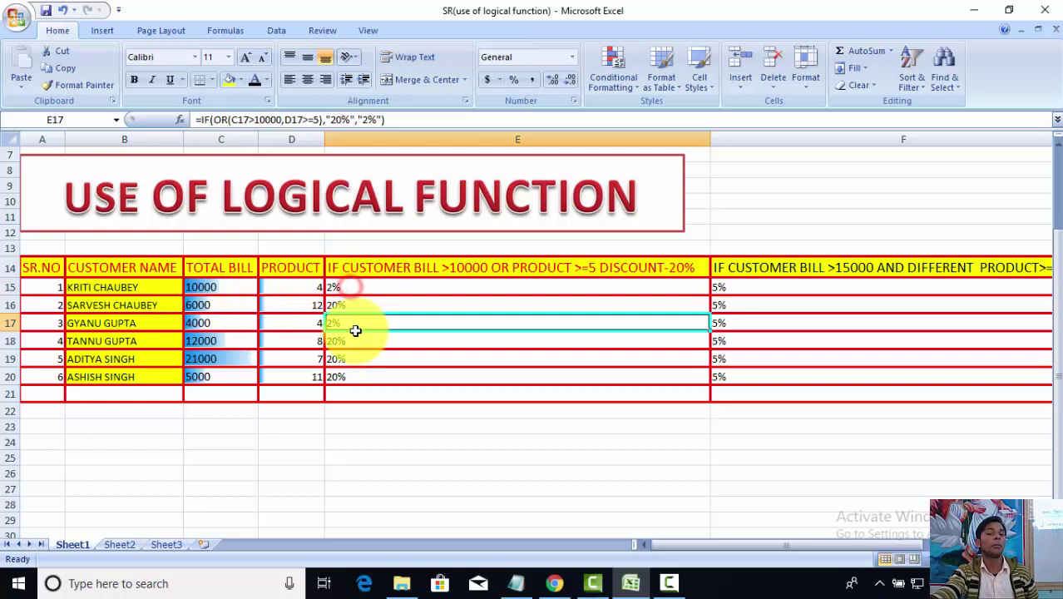
click(349, 289)
click(343, 336)
click(366, 287)
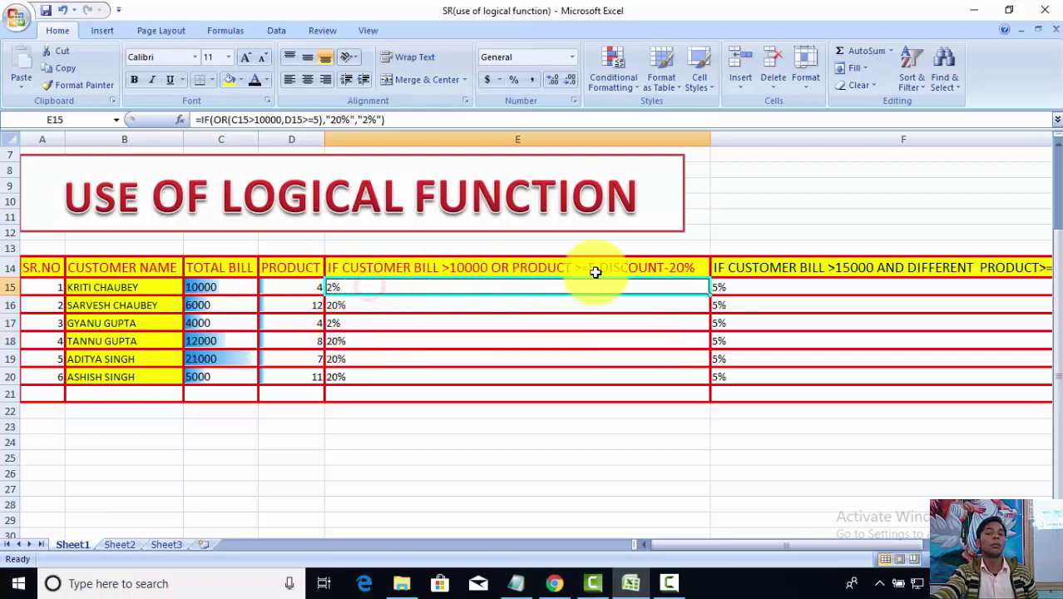
click(449, 375)
click(396, 341)
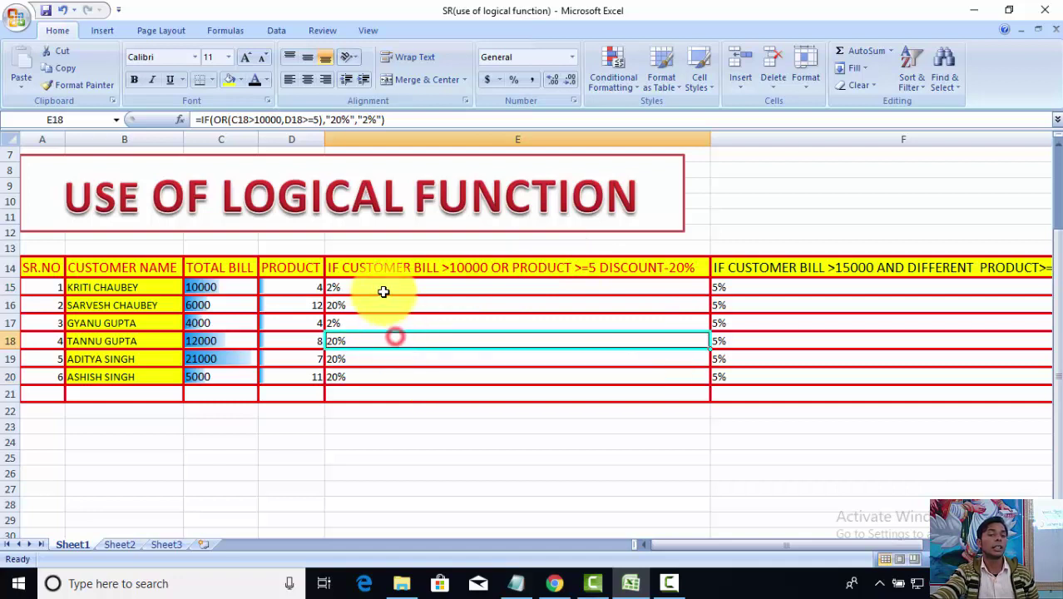
click(382, 287)
- Clear the old discount results from E15:E20 and select E15 for the new formula
drag(382, 287, 376, 303)
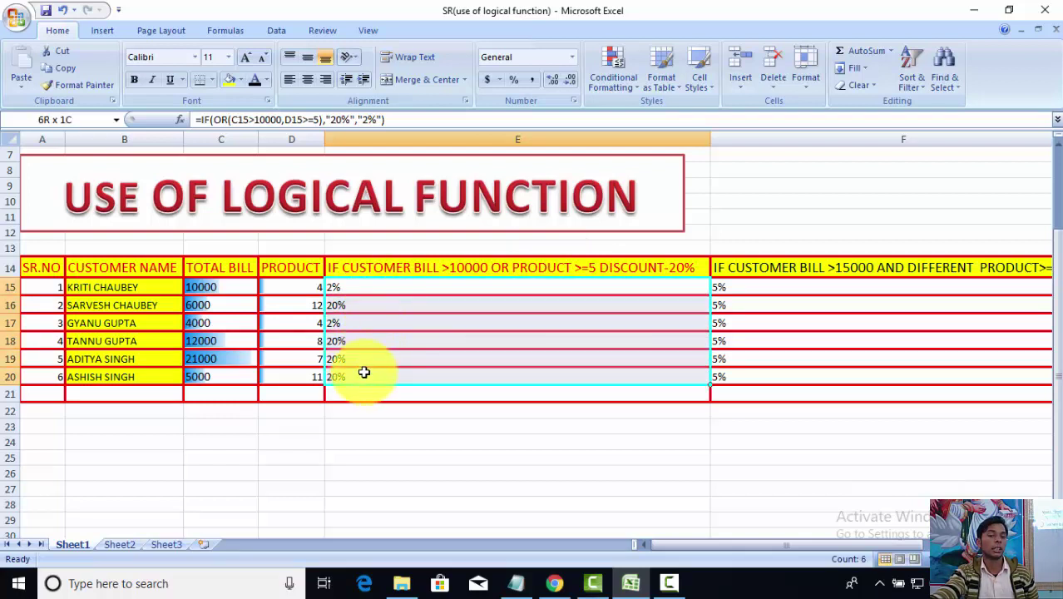
drag(372, 334, 364, 374)
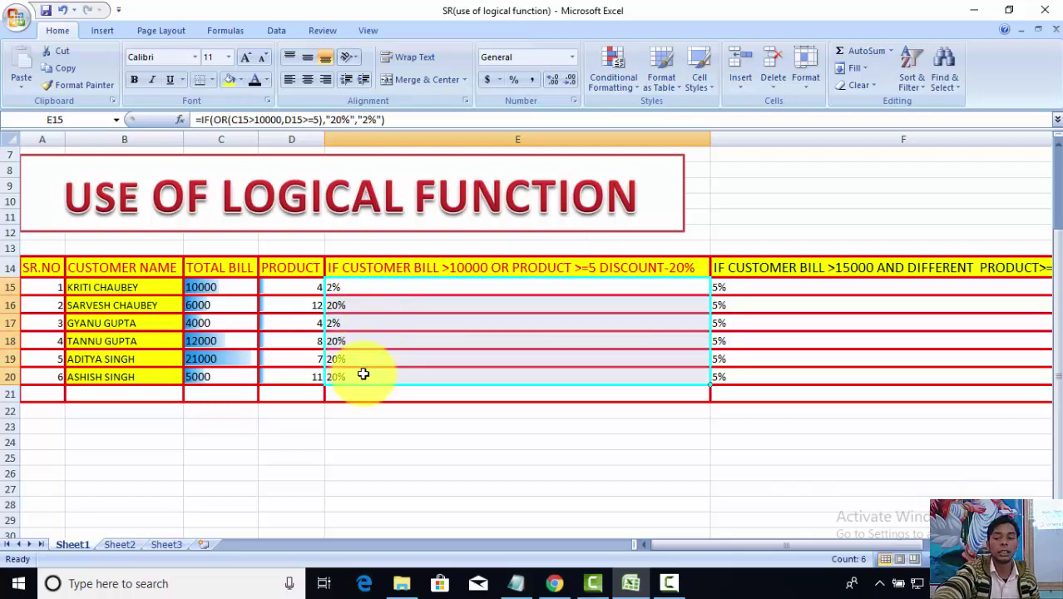
key(Delete)
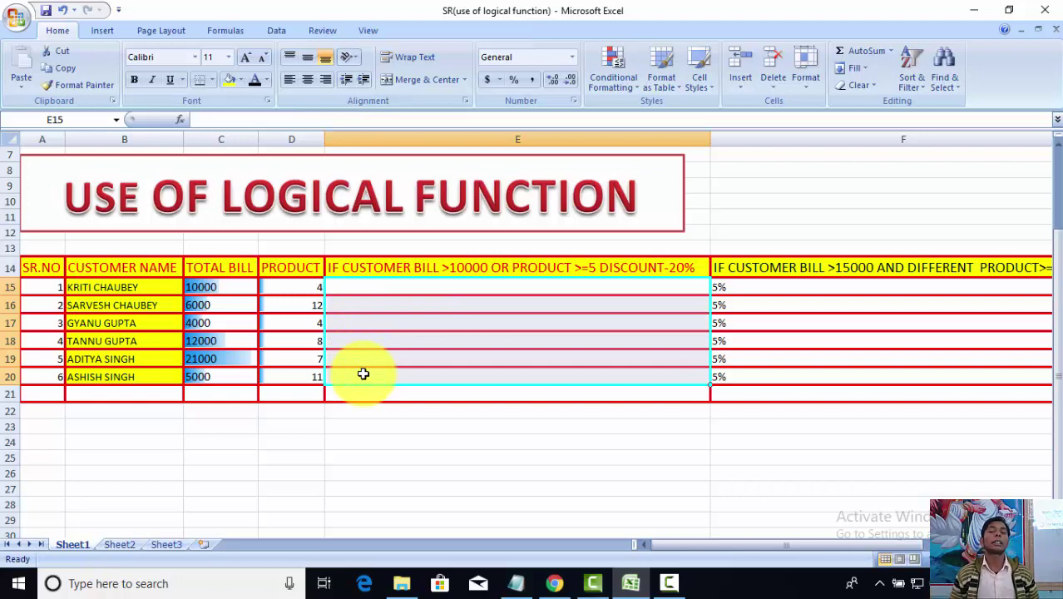
click(389, 287)
scroll(389, 287, up, 1)
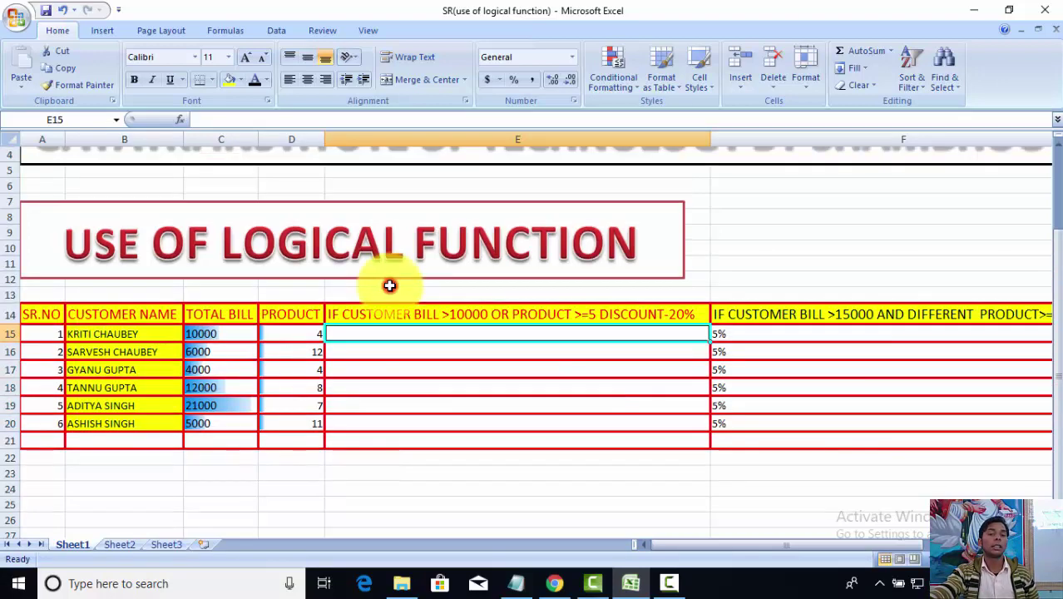
scroll(389, 286, up, 1)
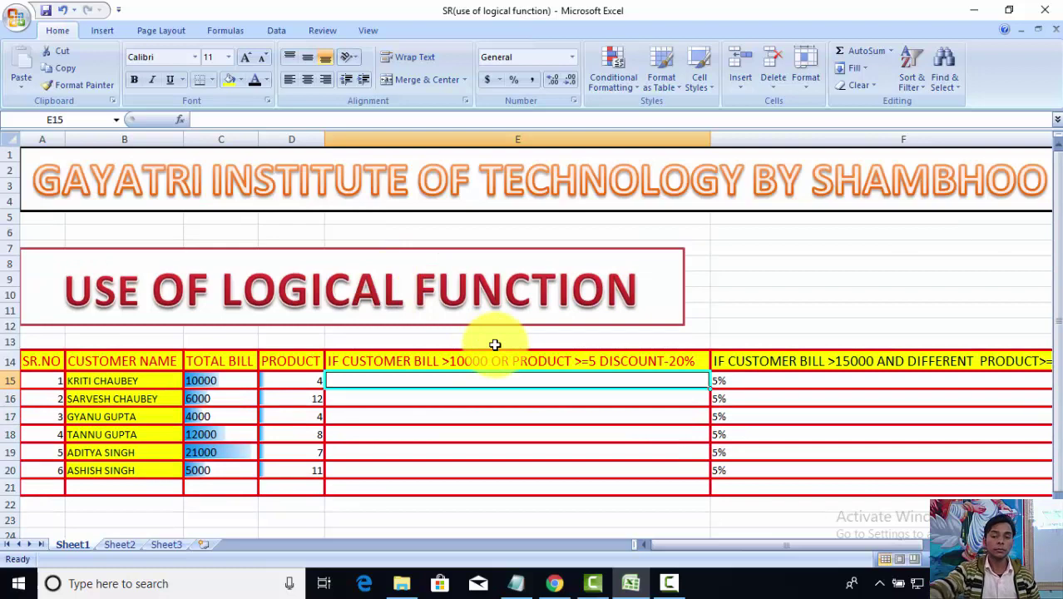
- Begin E15's formula as =IF(OR(C15>10000,D15>=5), testing bill over 10000 or at least 5 products
text(=)
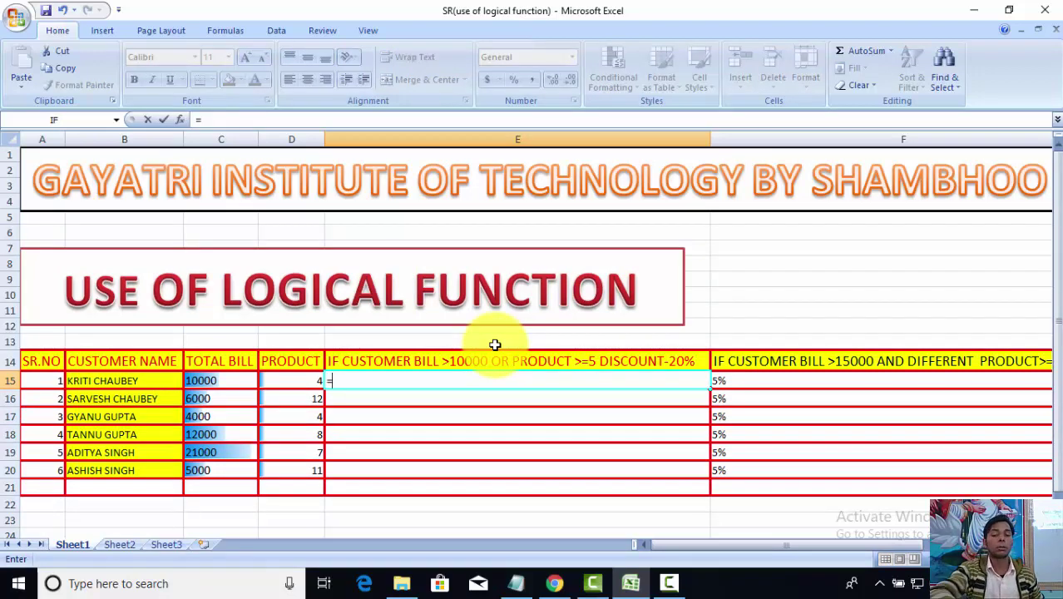
text(IF)
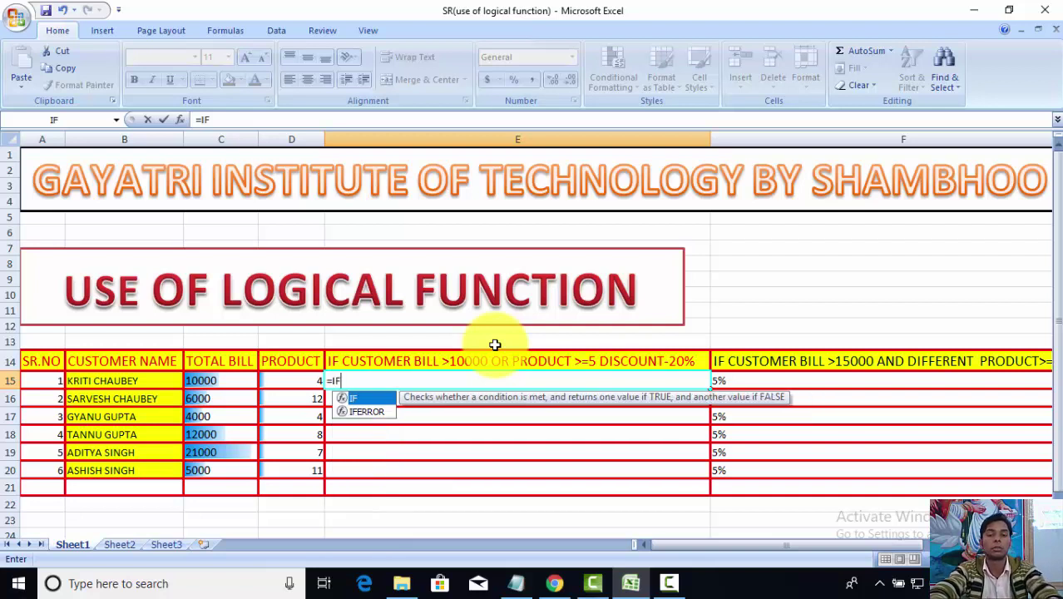
text(()
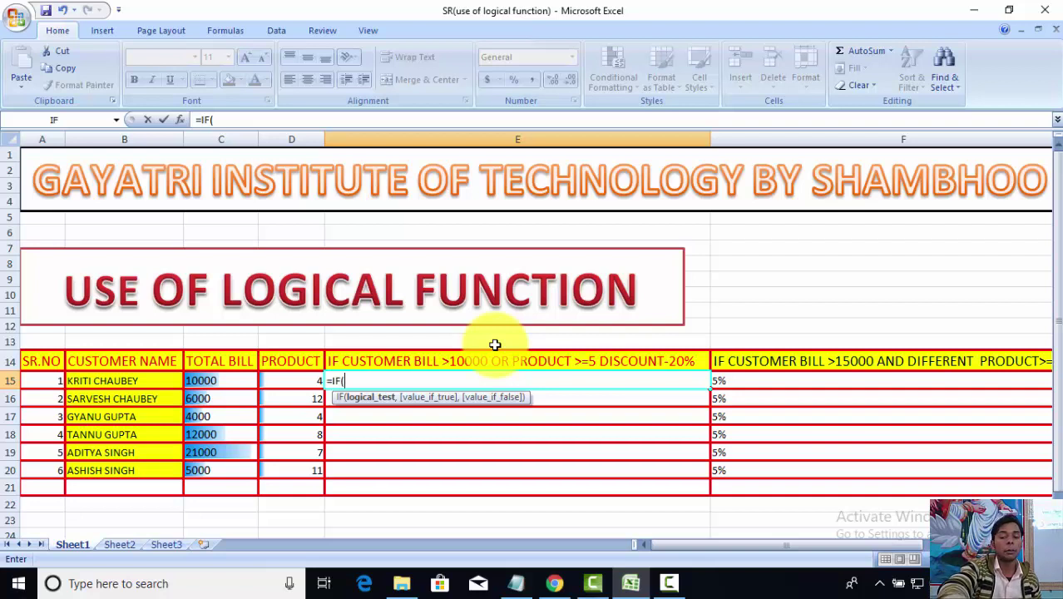
text(OR)
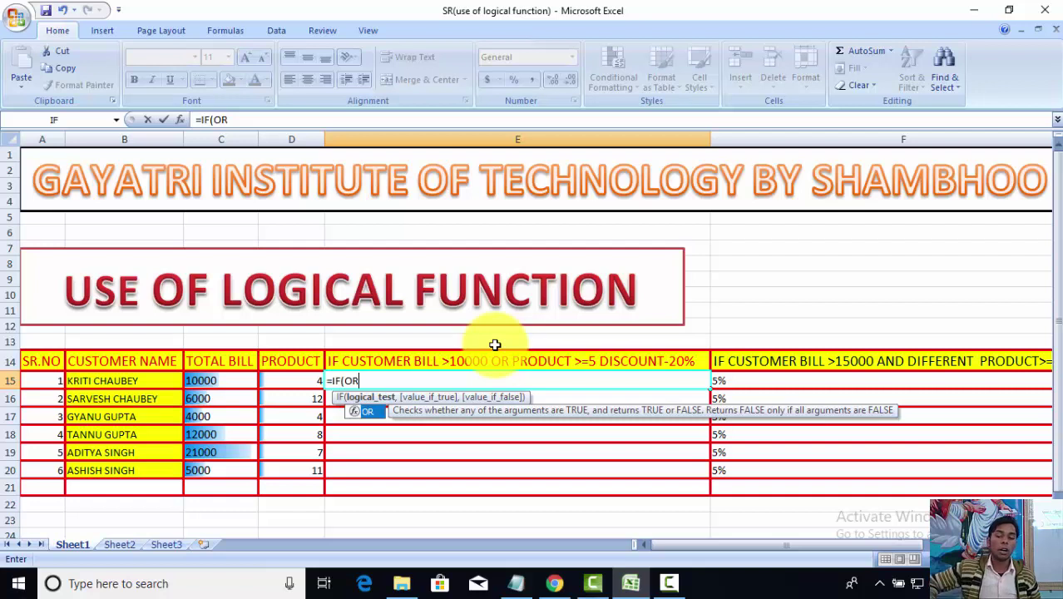
text(()
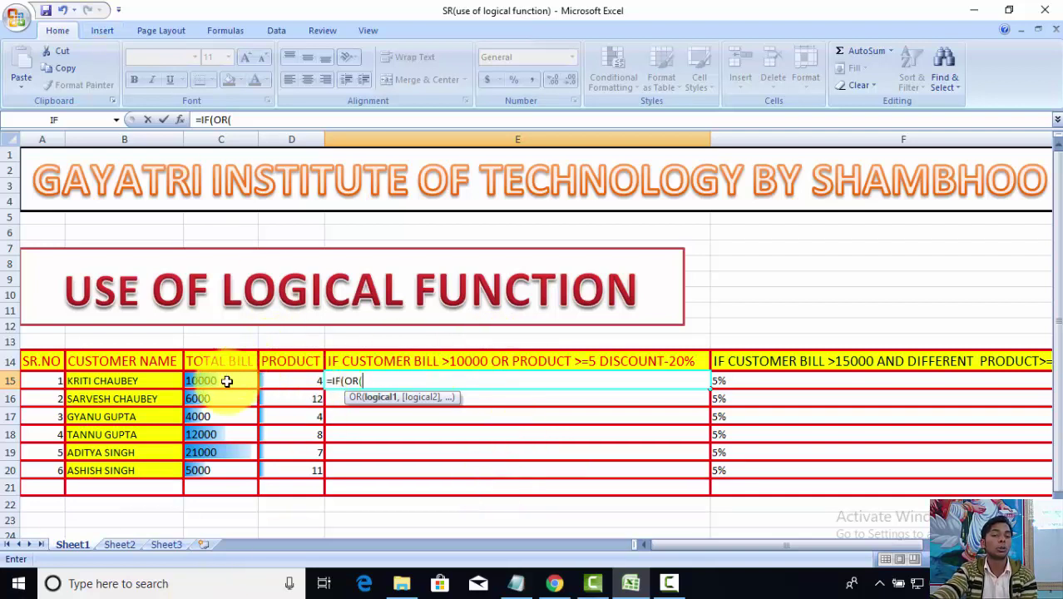
click(221, 379)
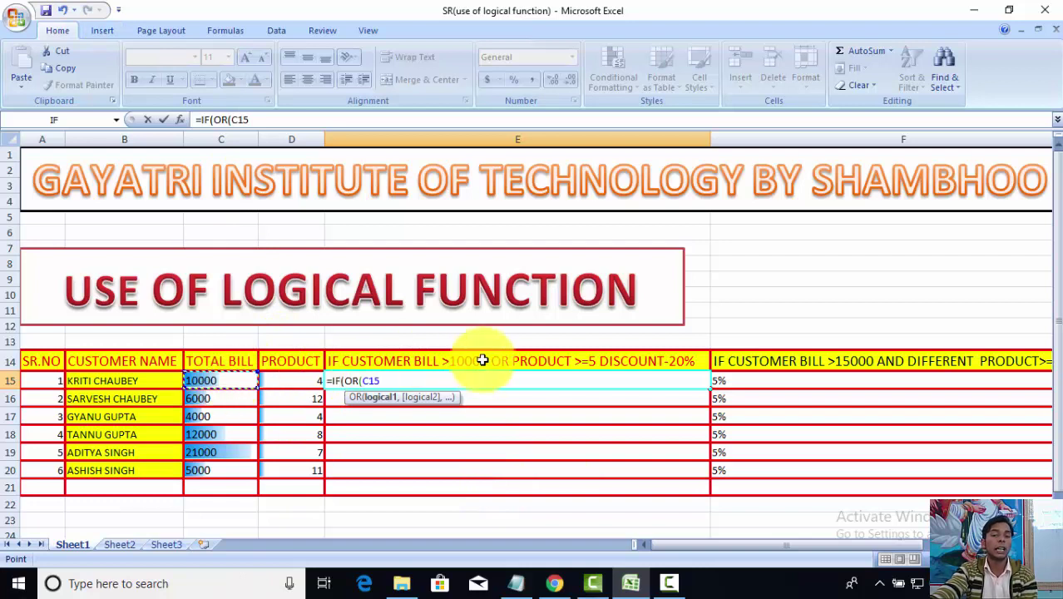
text(>1)
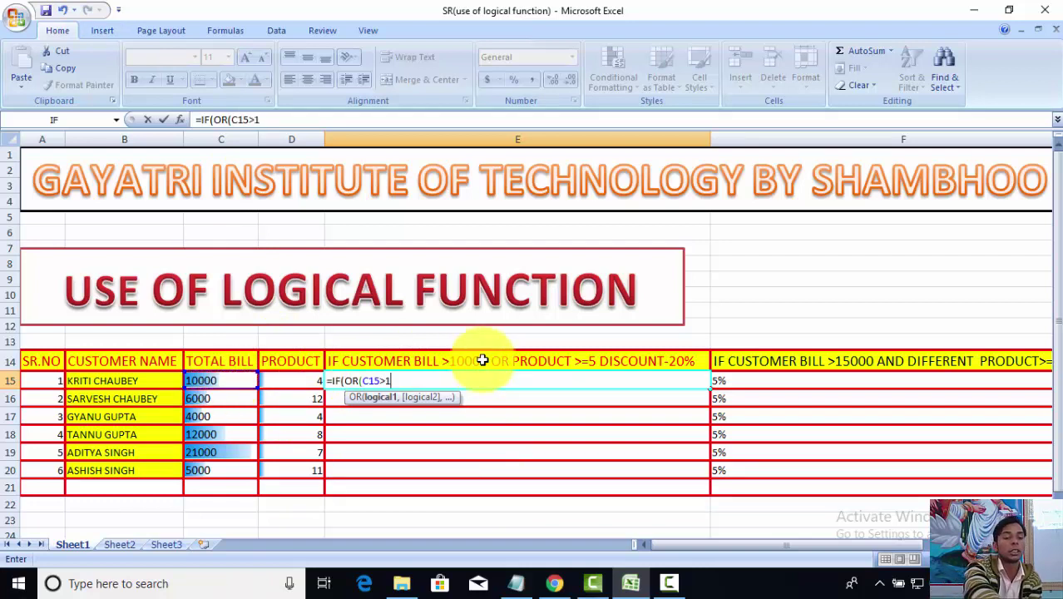
text(000)
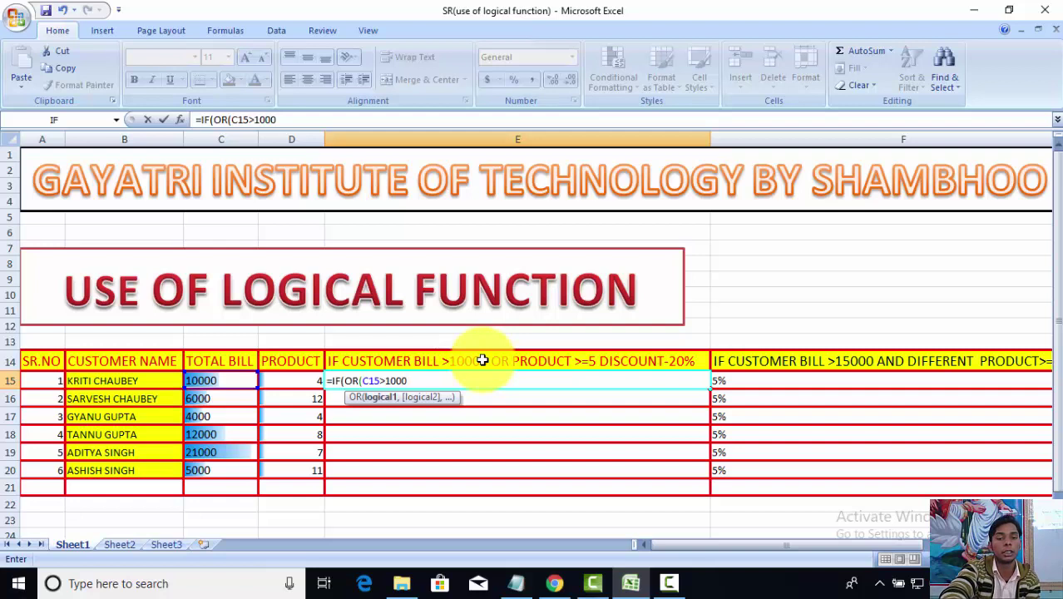
text(0)
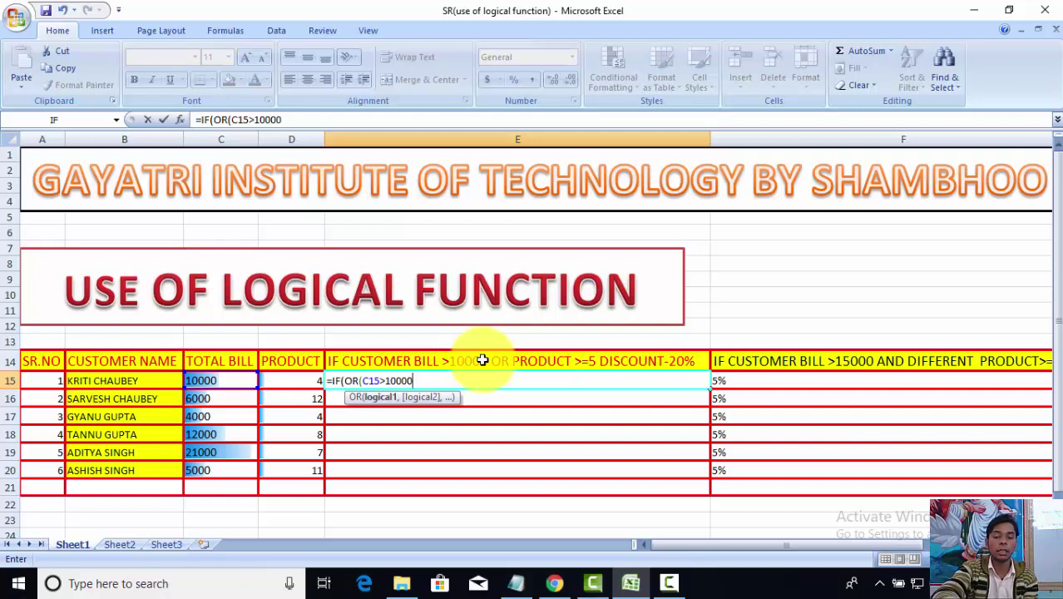
text(,)
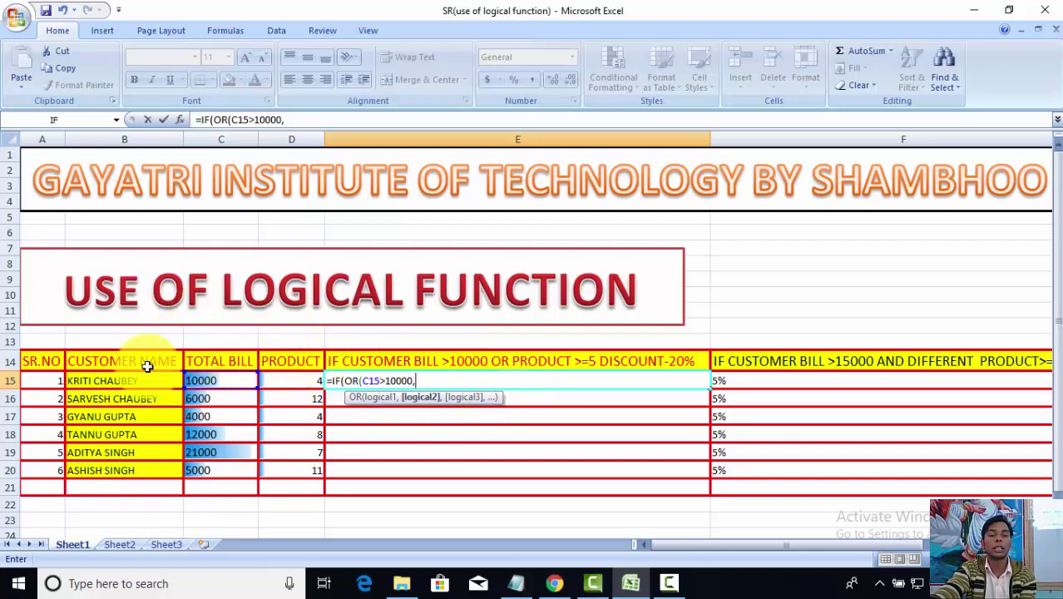
click(291, 379)
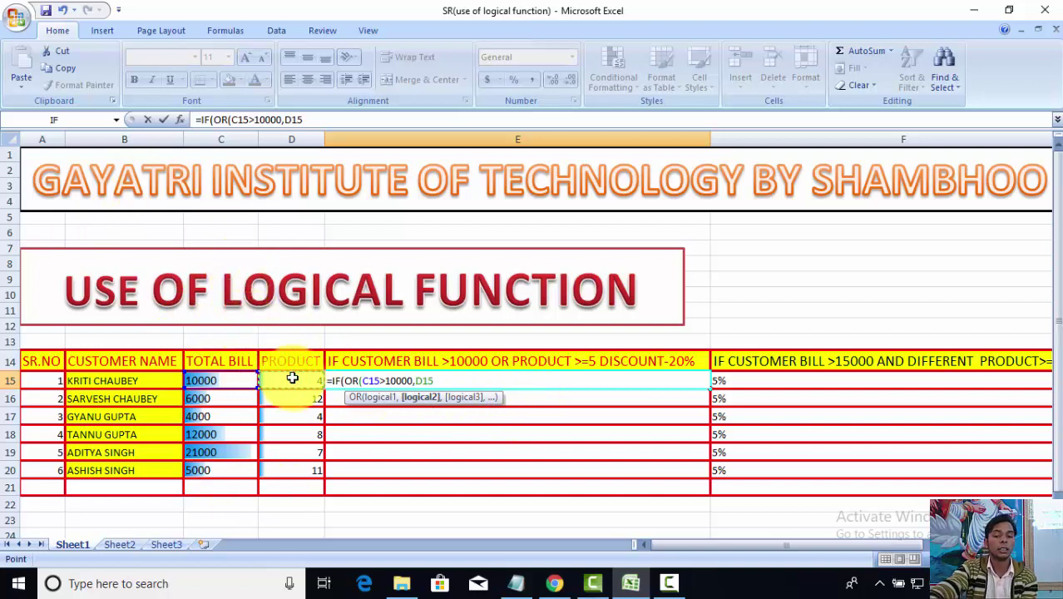
text(>)
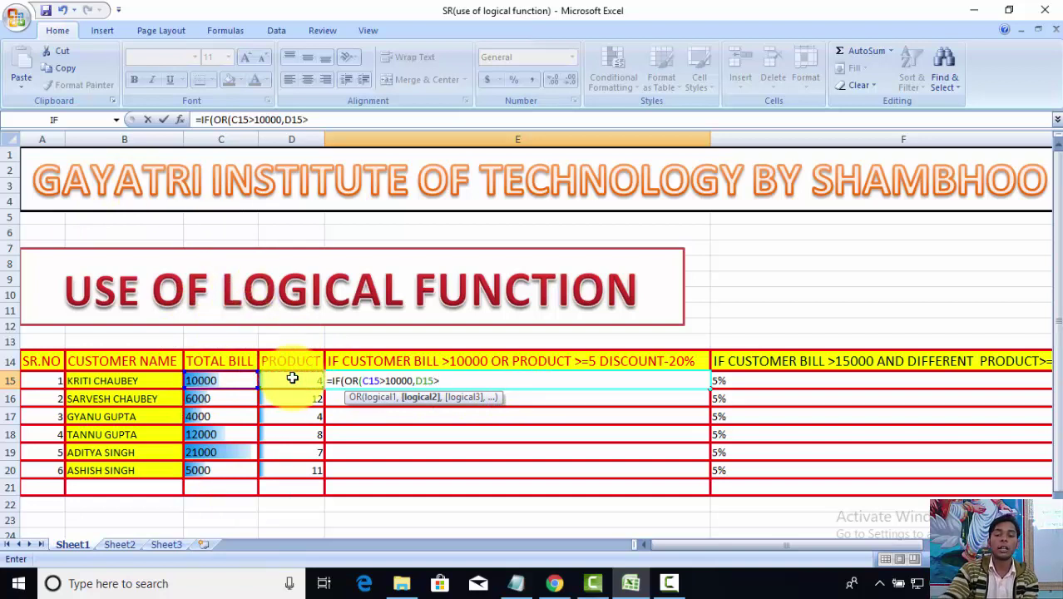
text(=)
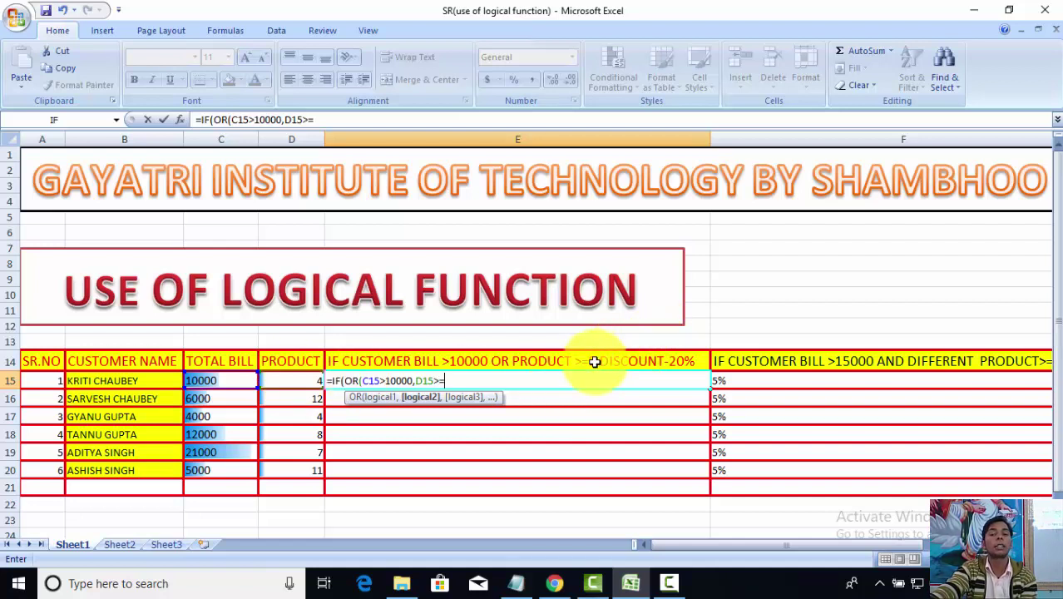
text(5)
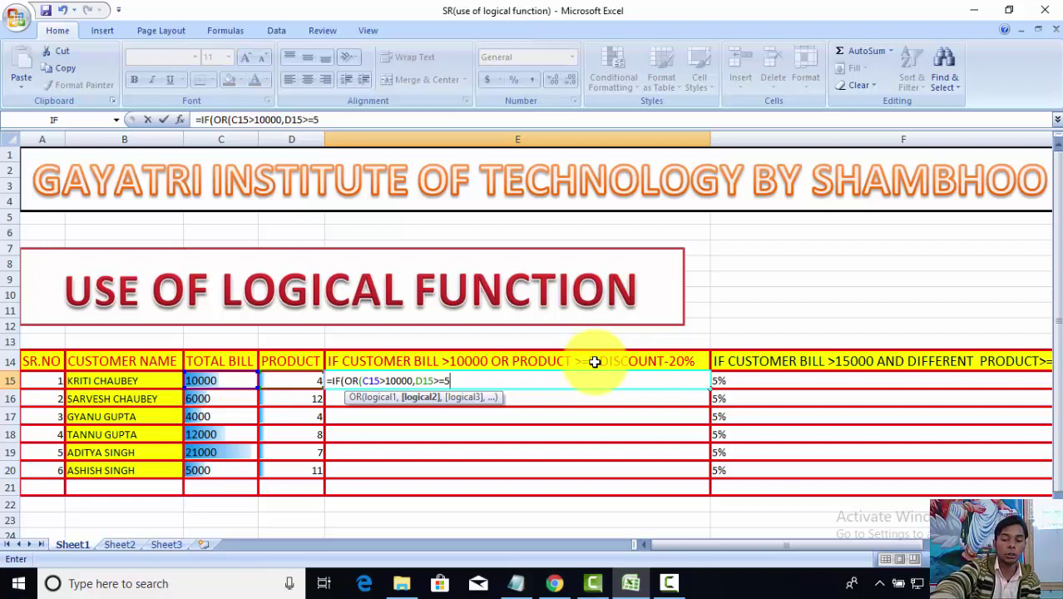
text())
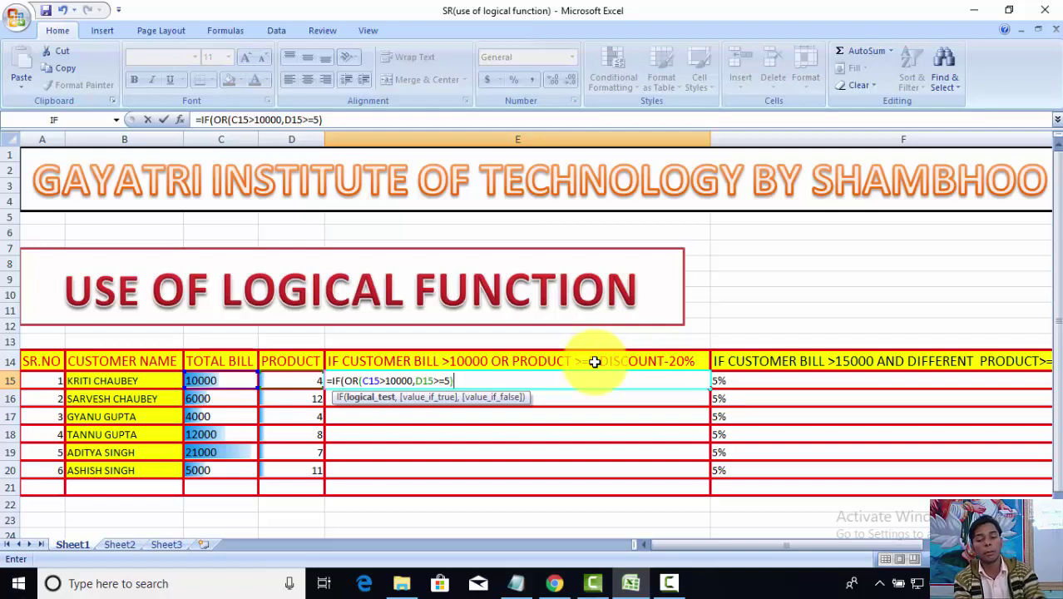
text(,)
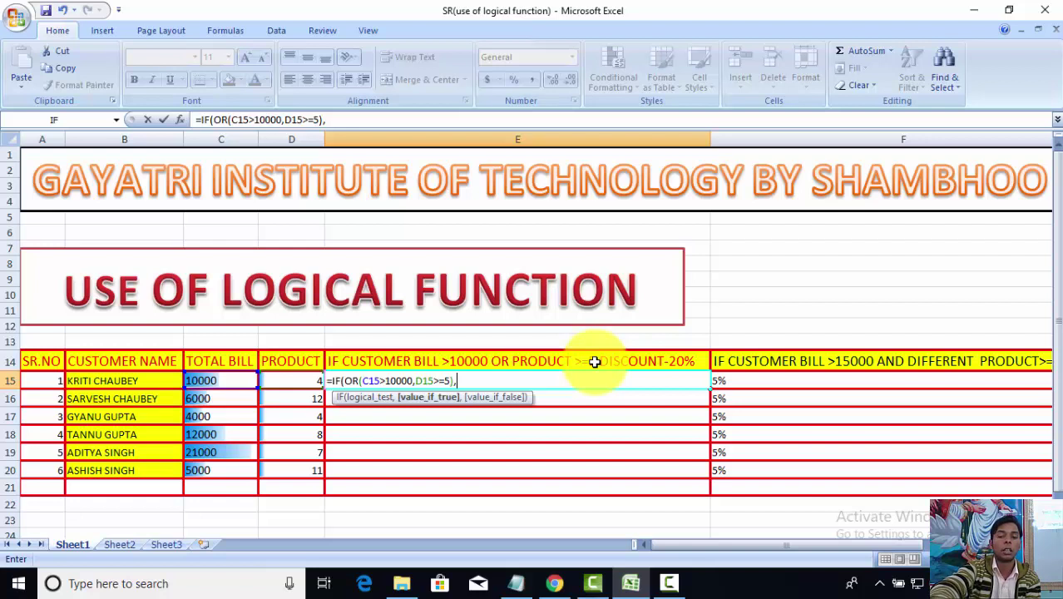
- Finish E15 as =IF(OR(C15>10000,D15>=5),"20%","2%"), showing 2% for the first customer
text(")
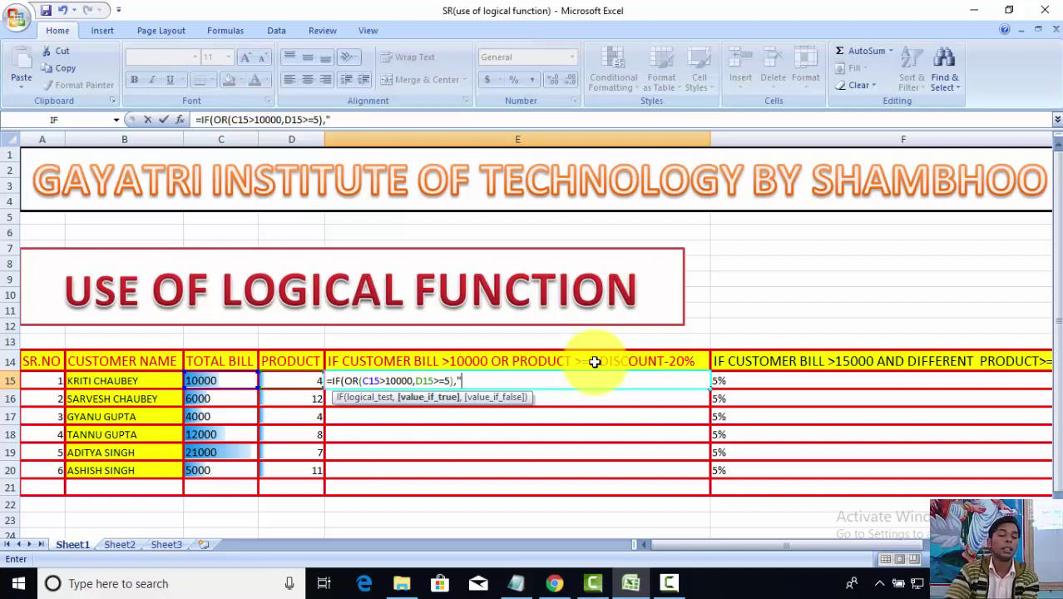
text(20)
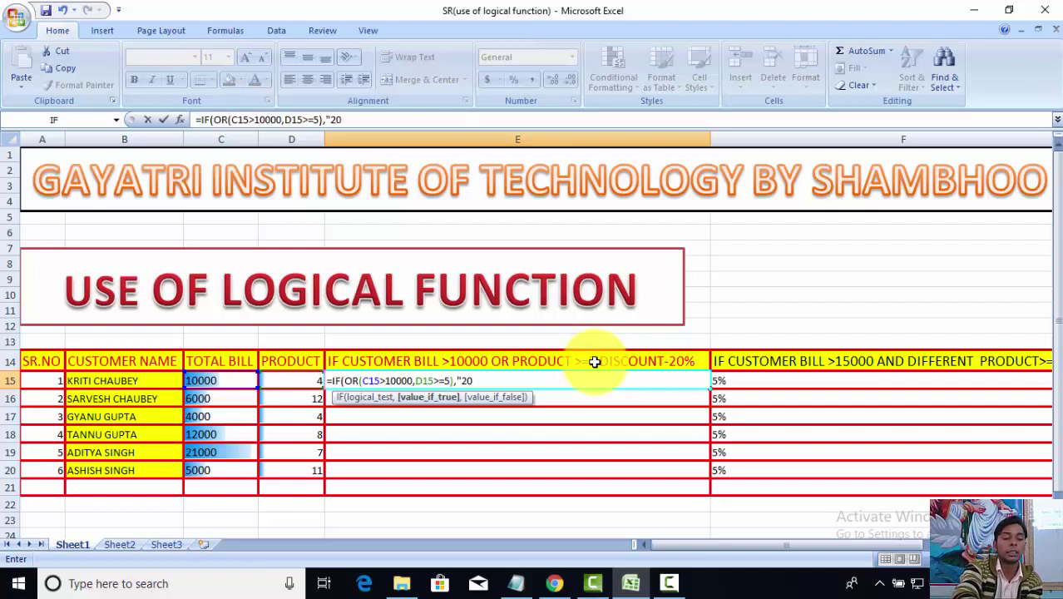
text(%)
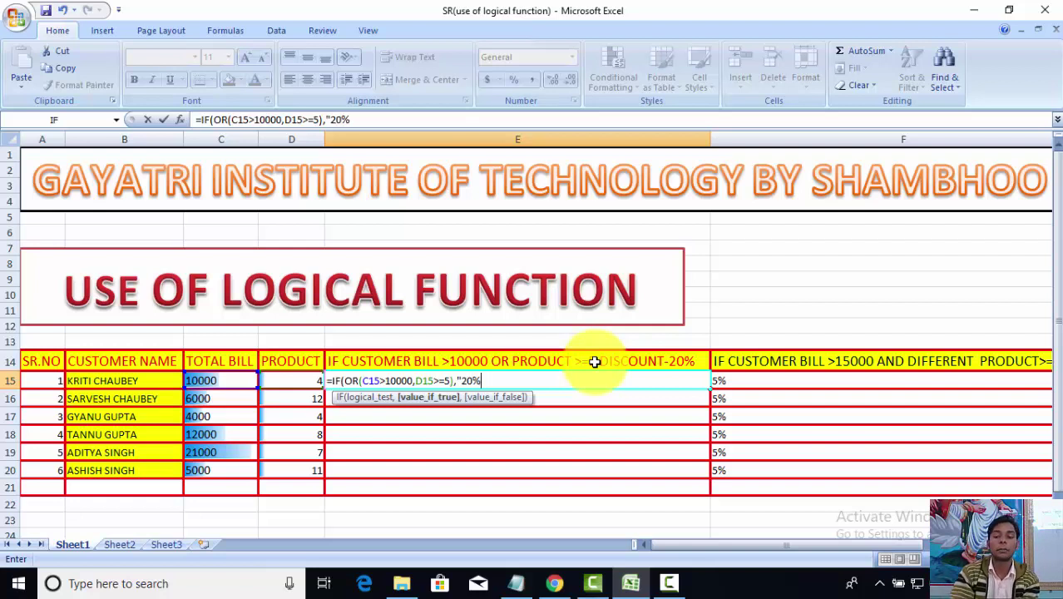
text(")
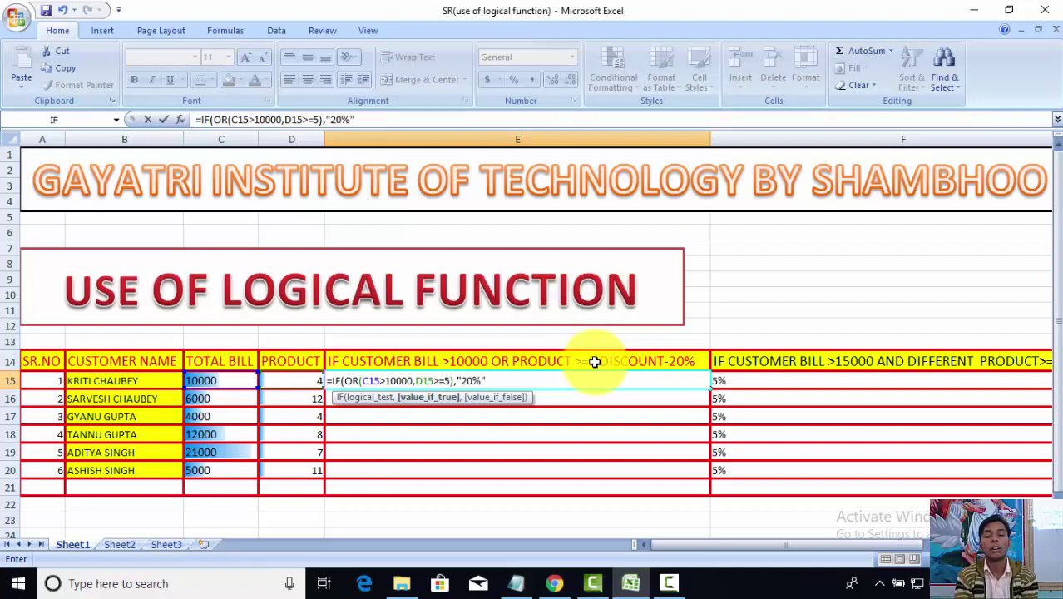
text(,)
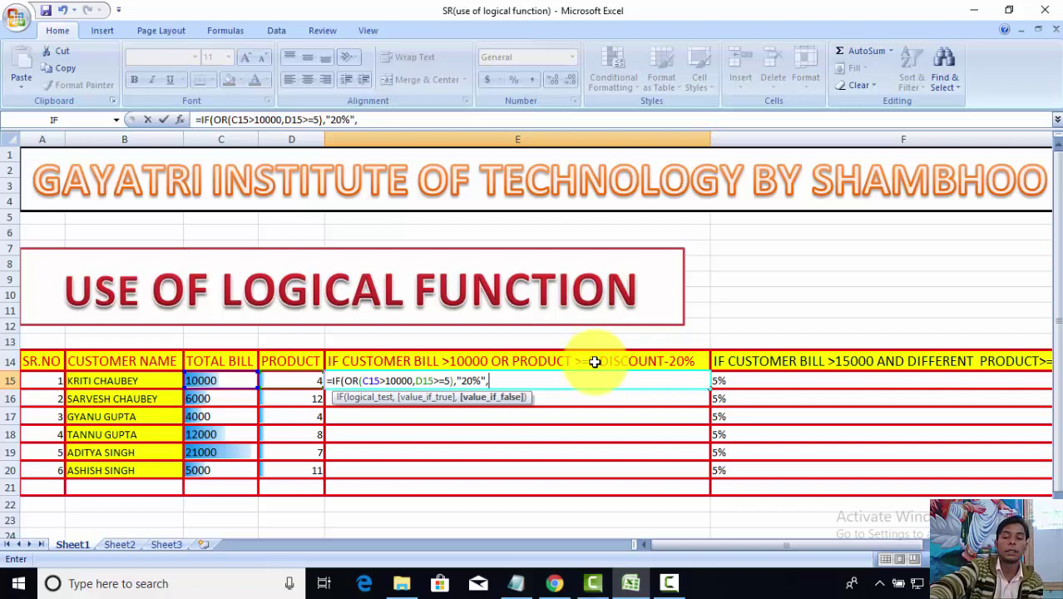
text(")
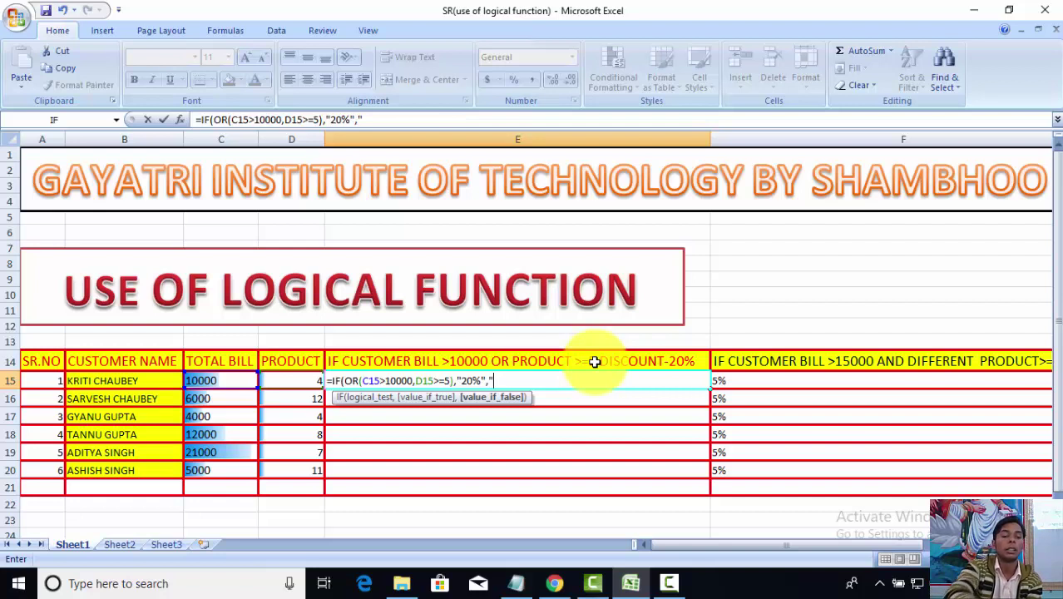
text(2)
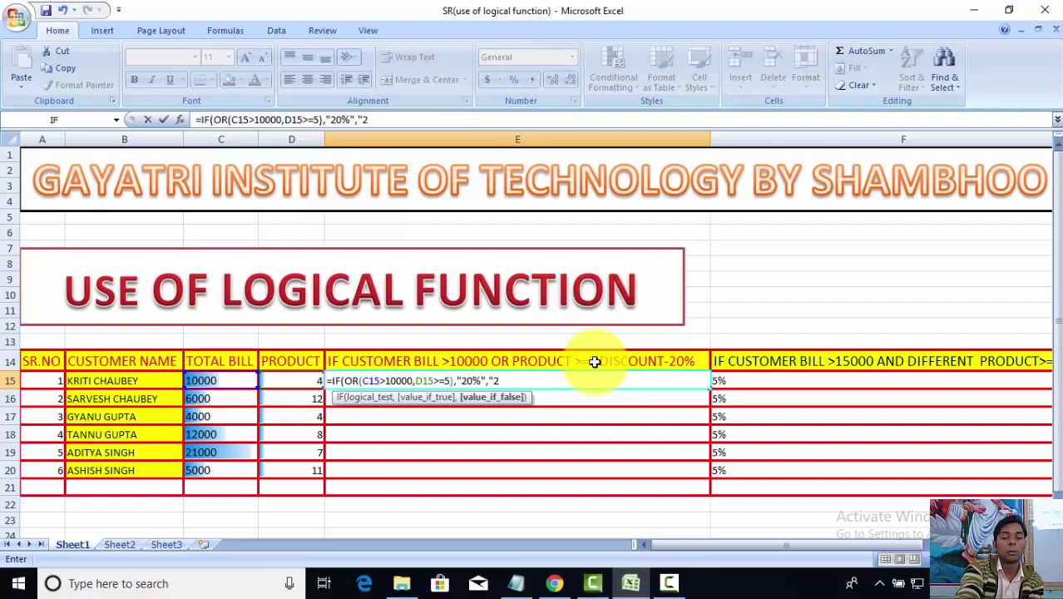
text(%)
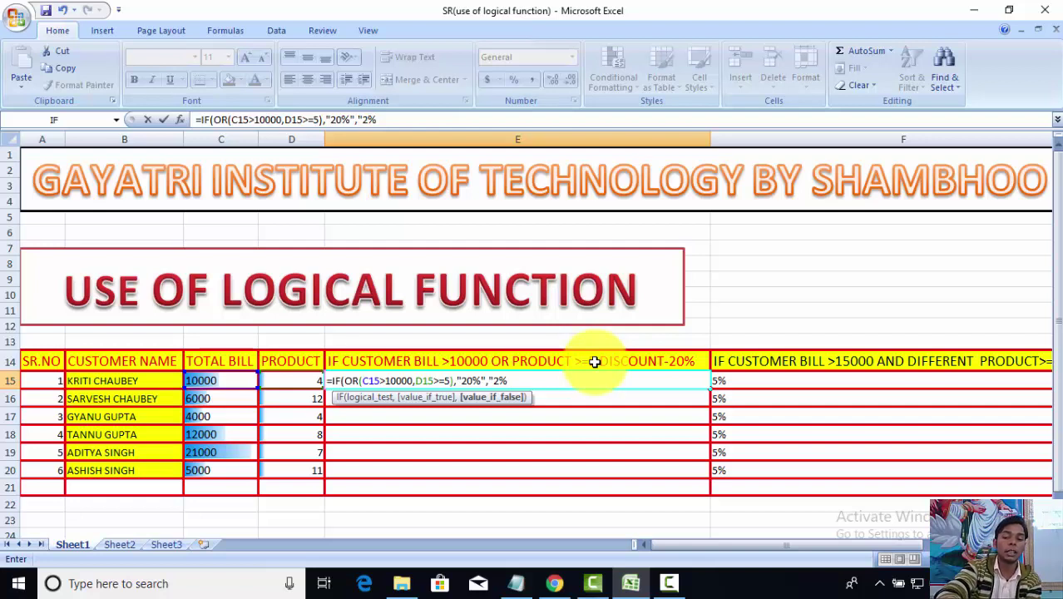
text(")
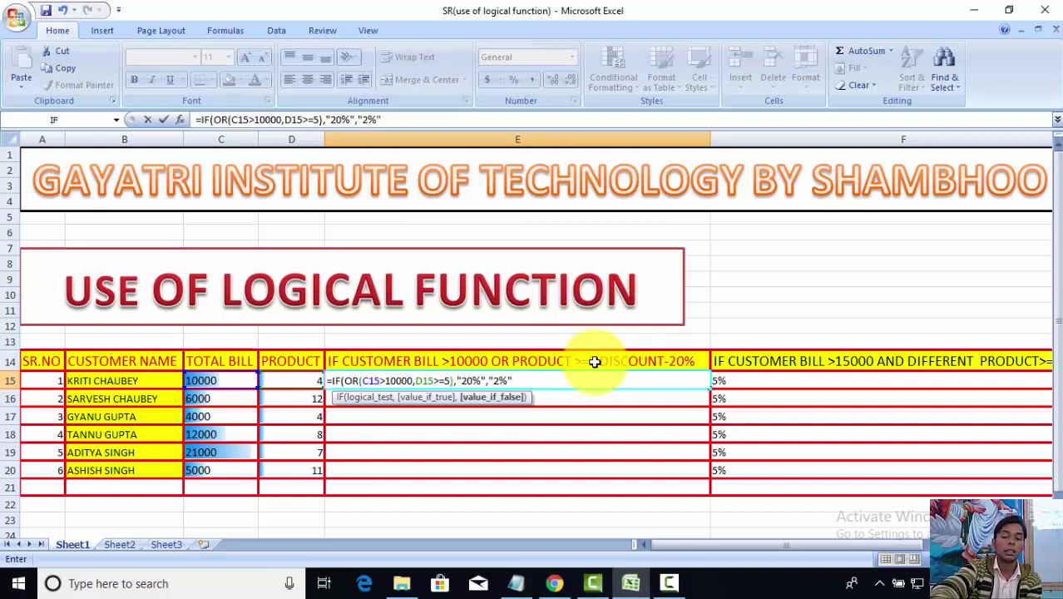
text())
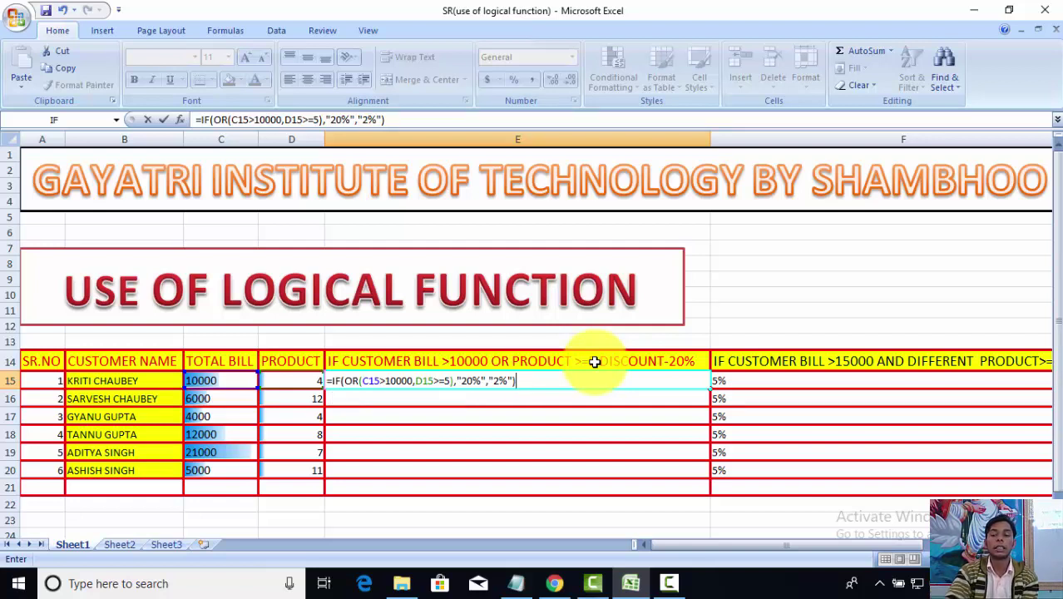
key(Return)
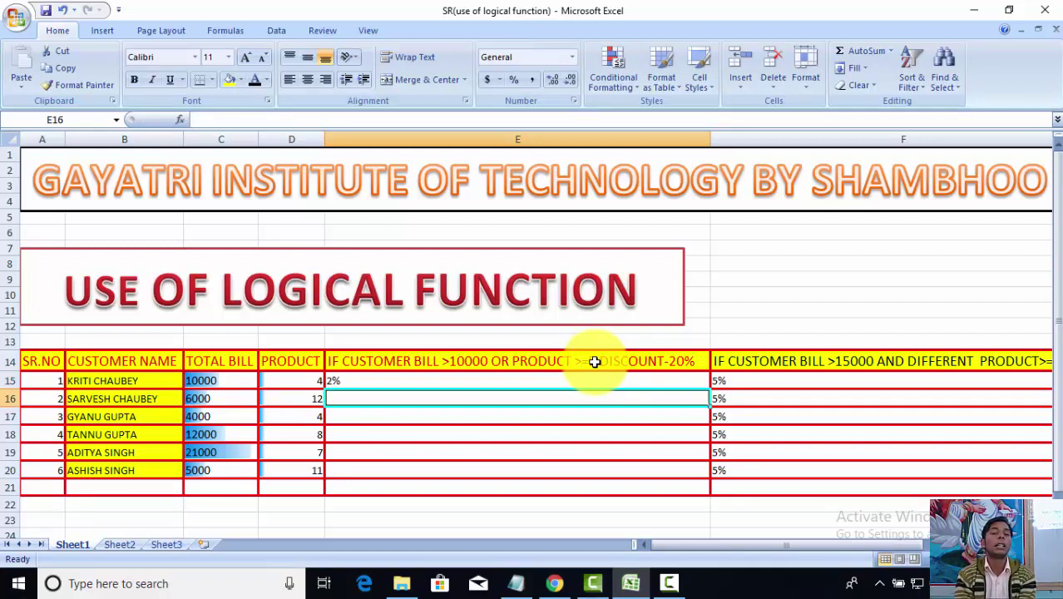
click(388, 381)
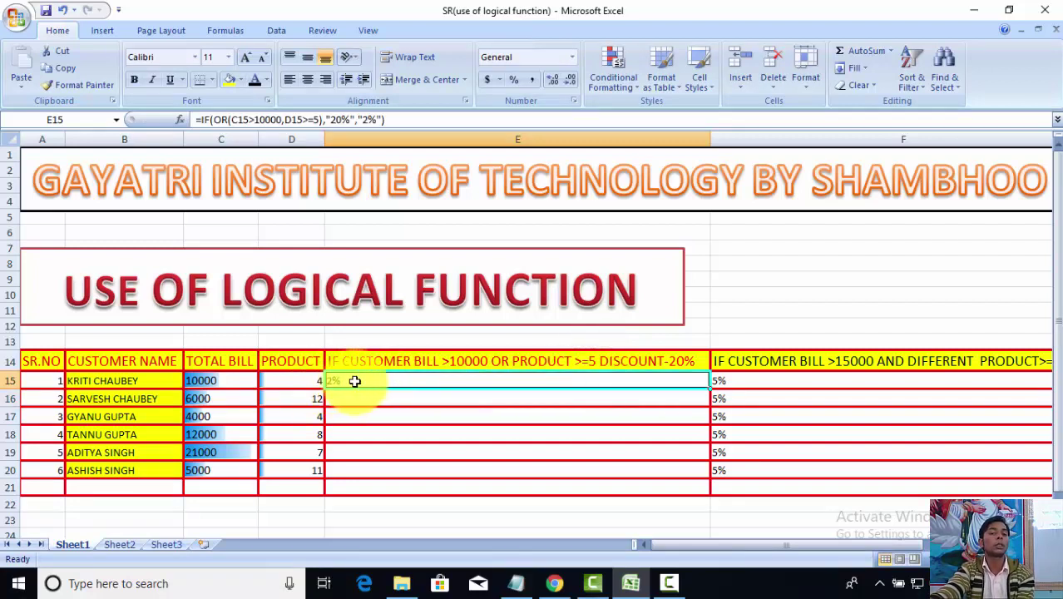
click(205, 380)
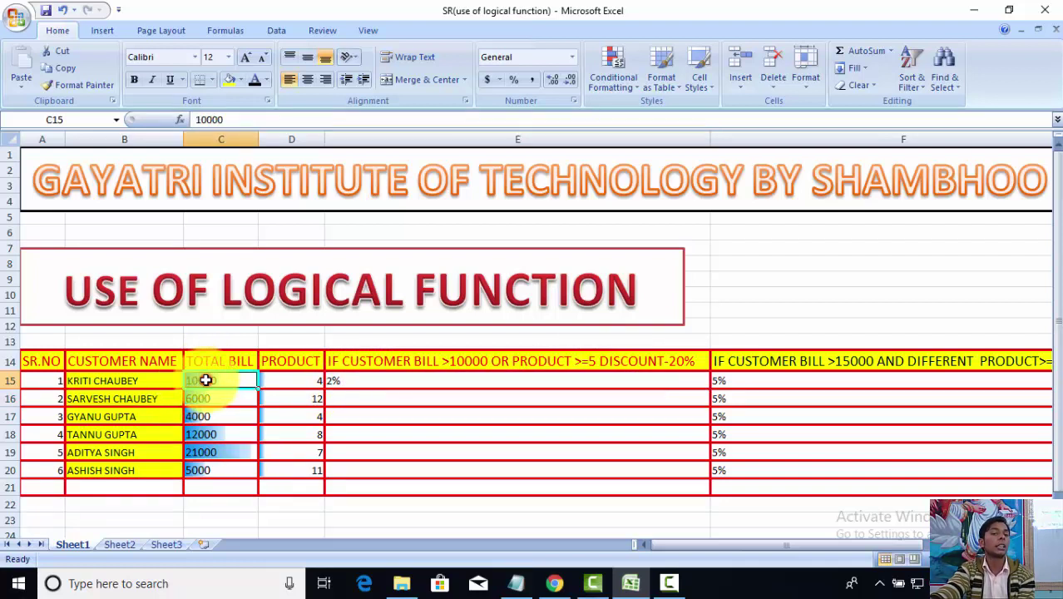
click(301, 362)
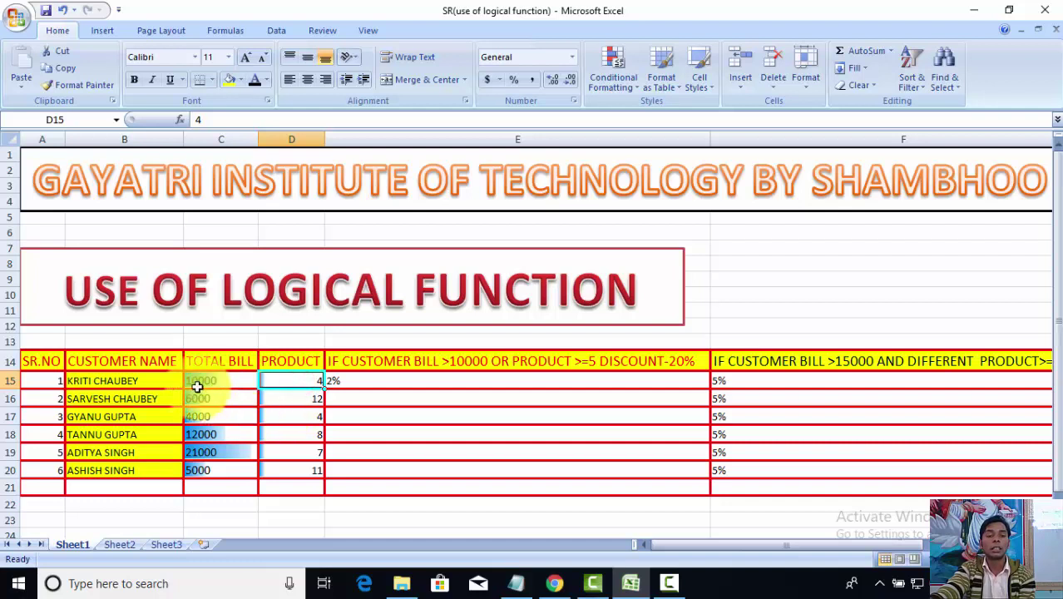
drag(198, 385, 294, 385)
click(241, 383)
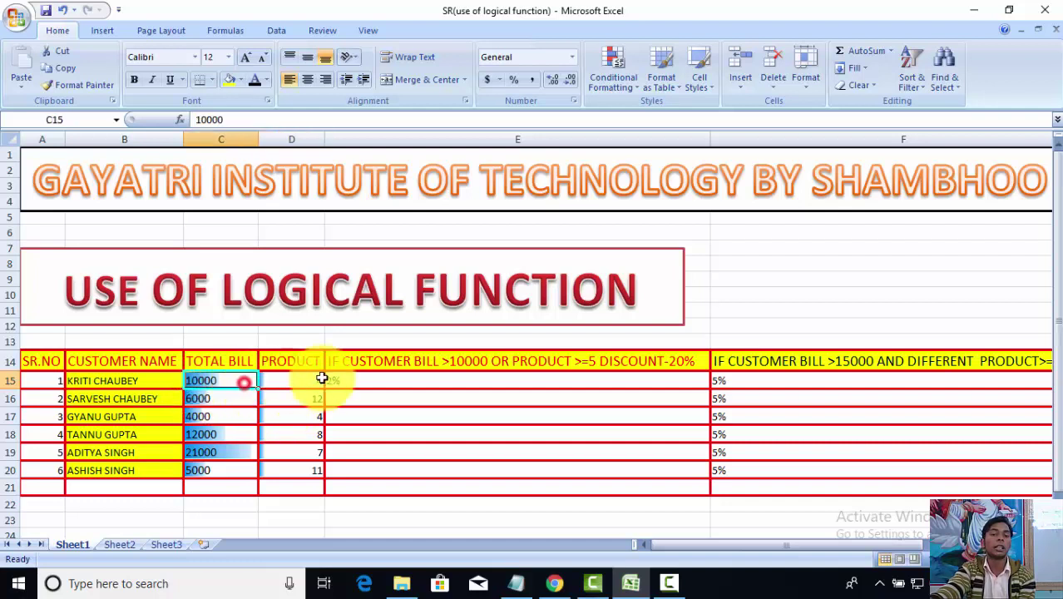
click(445, 366)
click(629, 371)
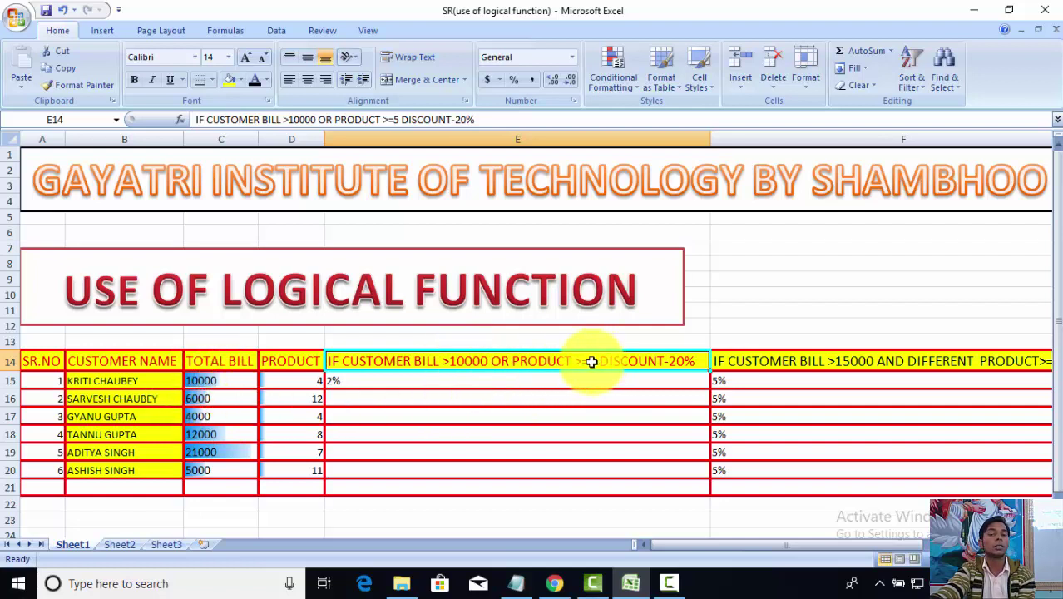
click(295, 379)
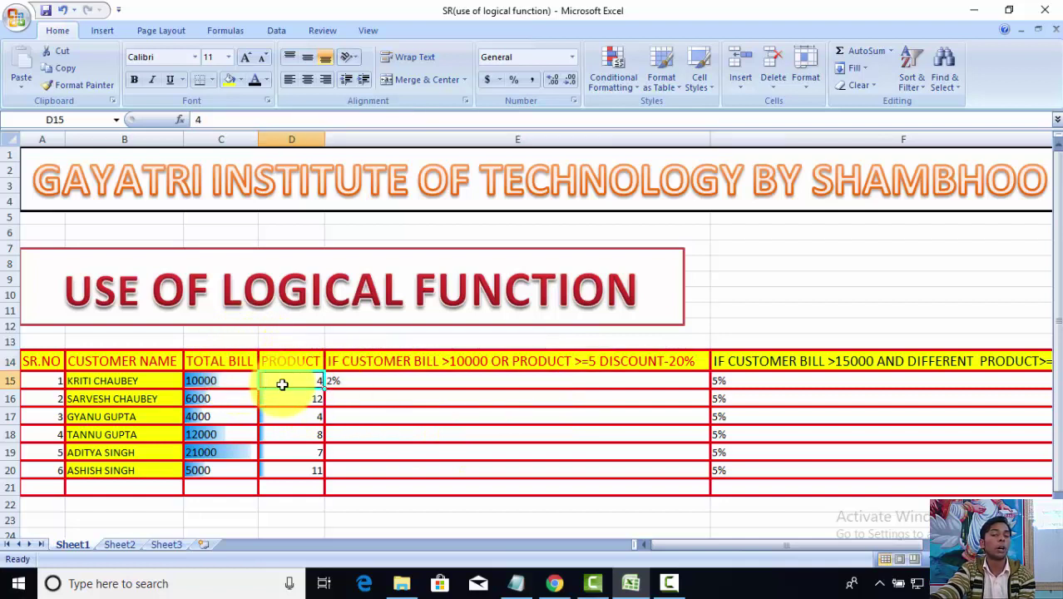
click(344, 378)
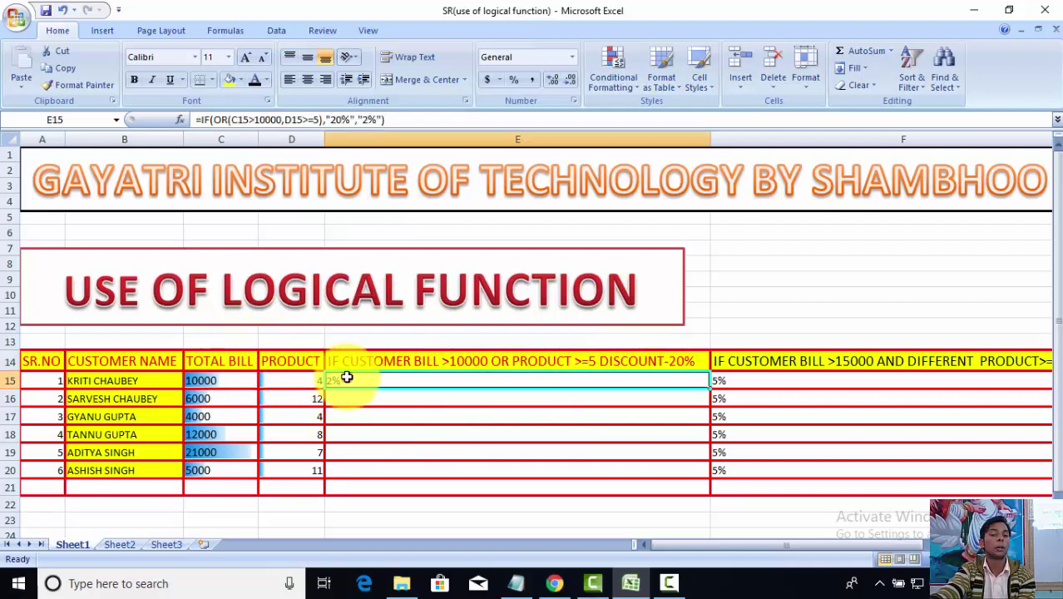
click(287, 378)
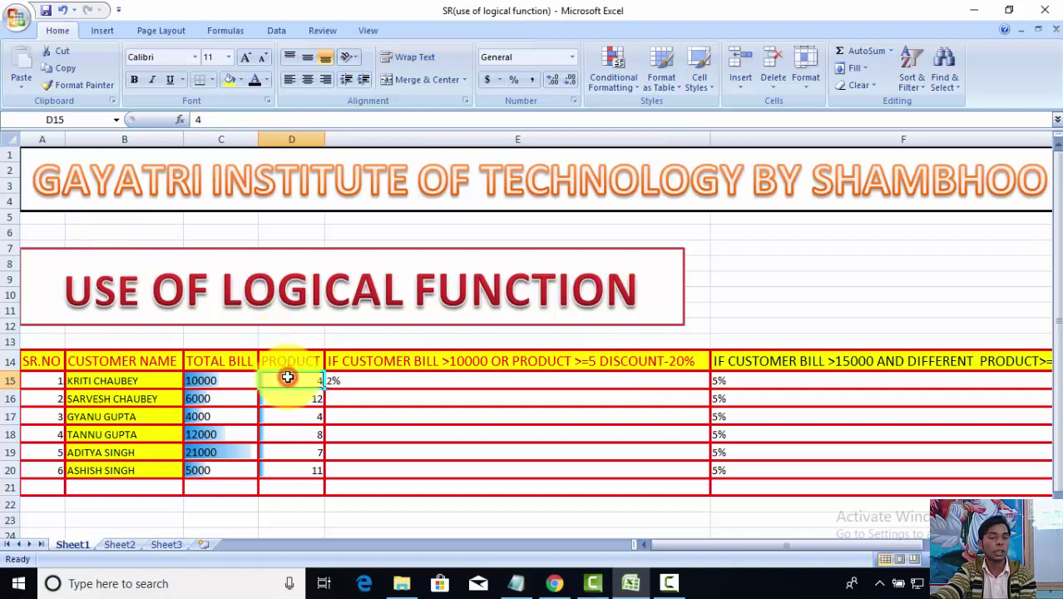
- Change D15's product count to 12 and confirm E15 now shows 20%
text(12)
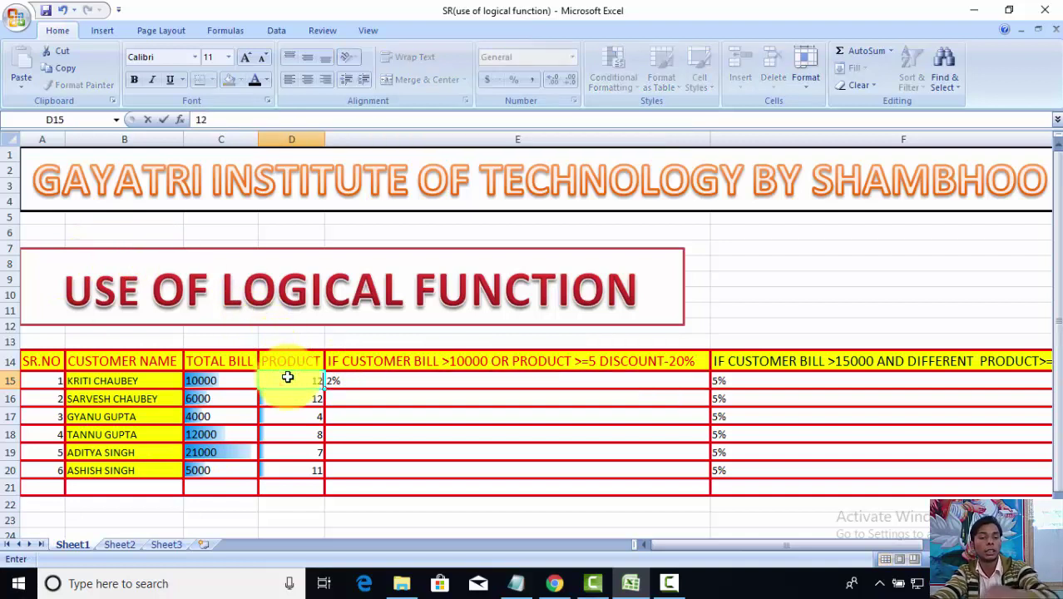
key(Return)
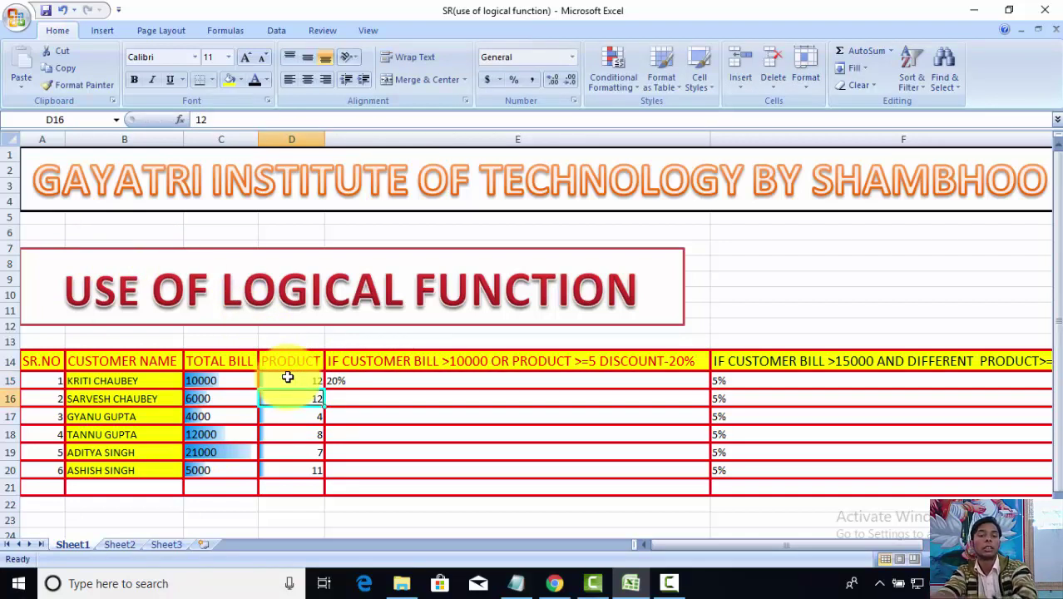
click(347, 381)
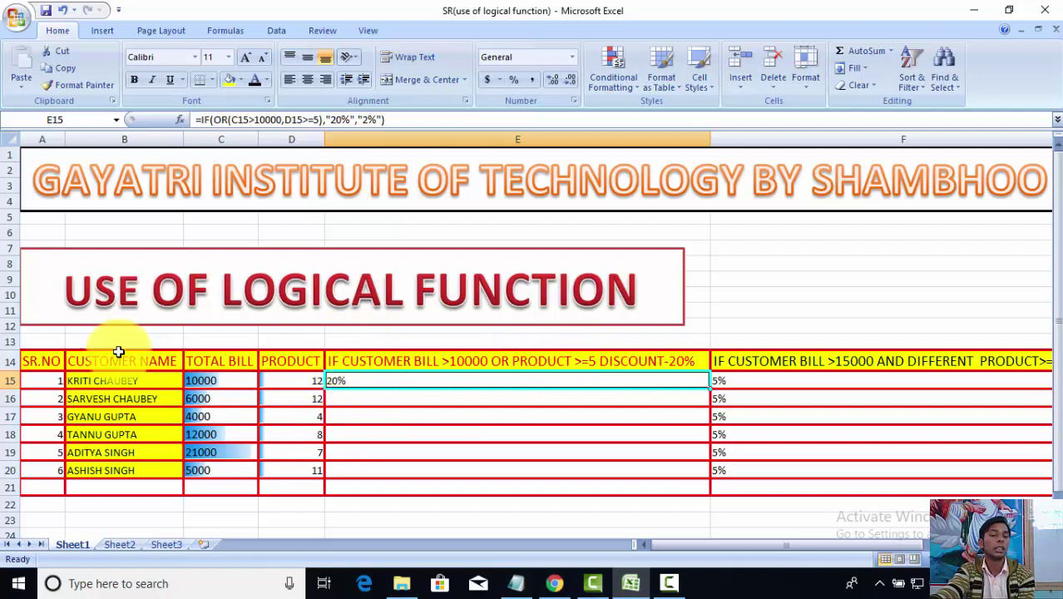
click(226, 381)
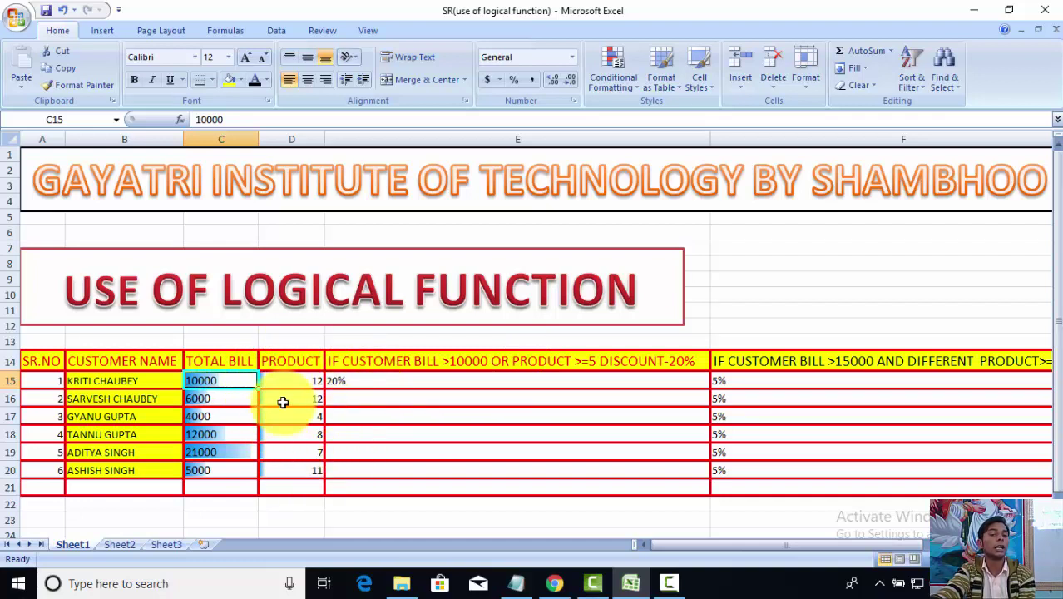
click(363, 384)
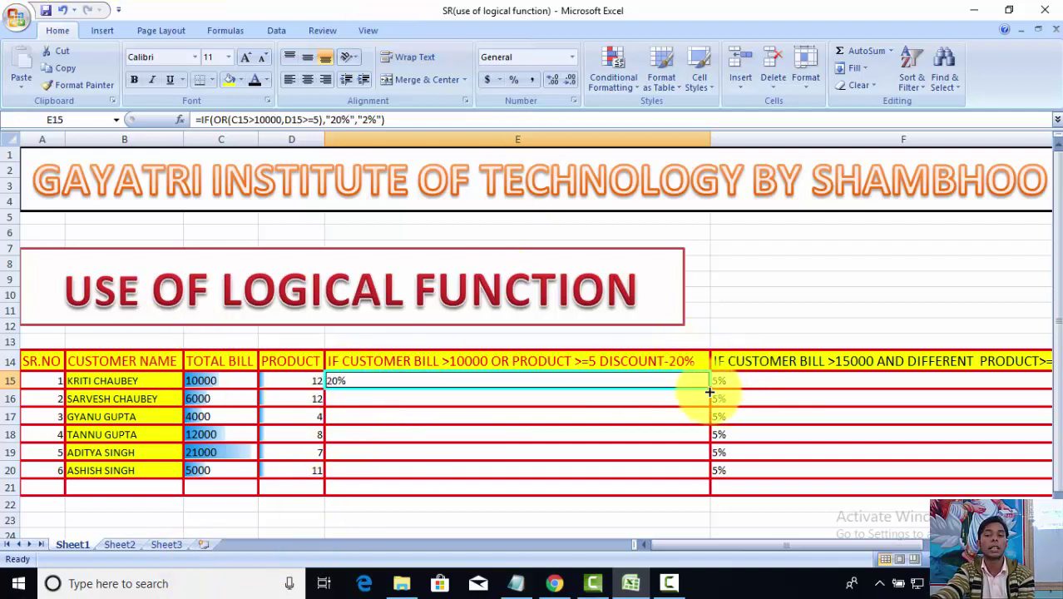
- Fill E15's discount formula down to E20 and check that row 17's 4000 bill gets 2%
drag(708, 391, 683, 472)
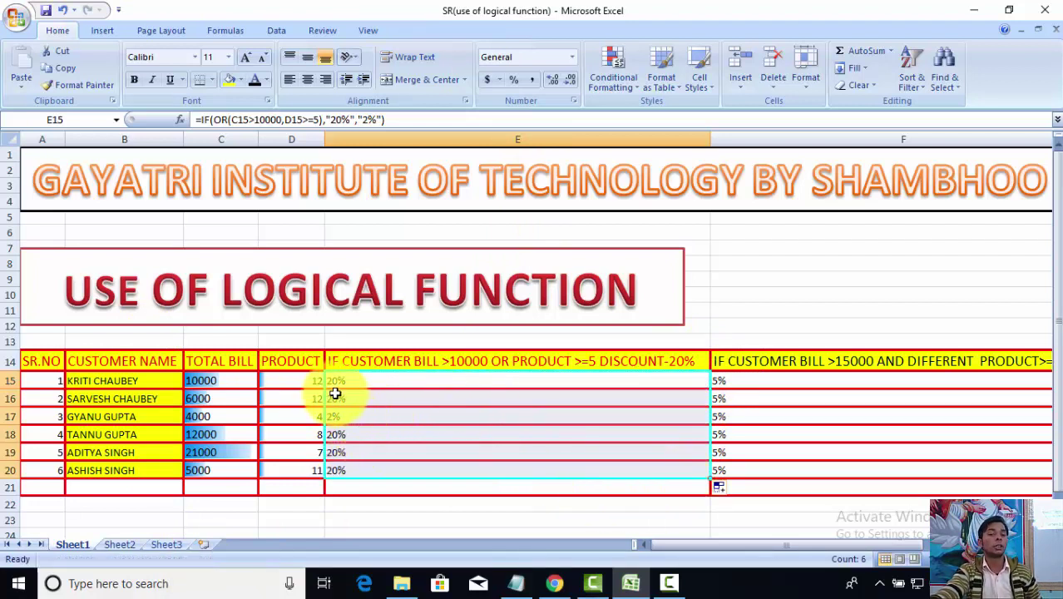
click(200, 415)
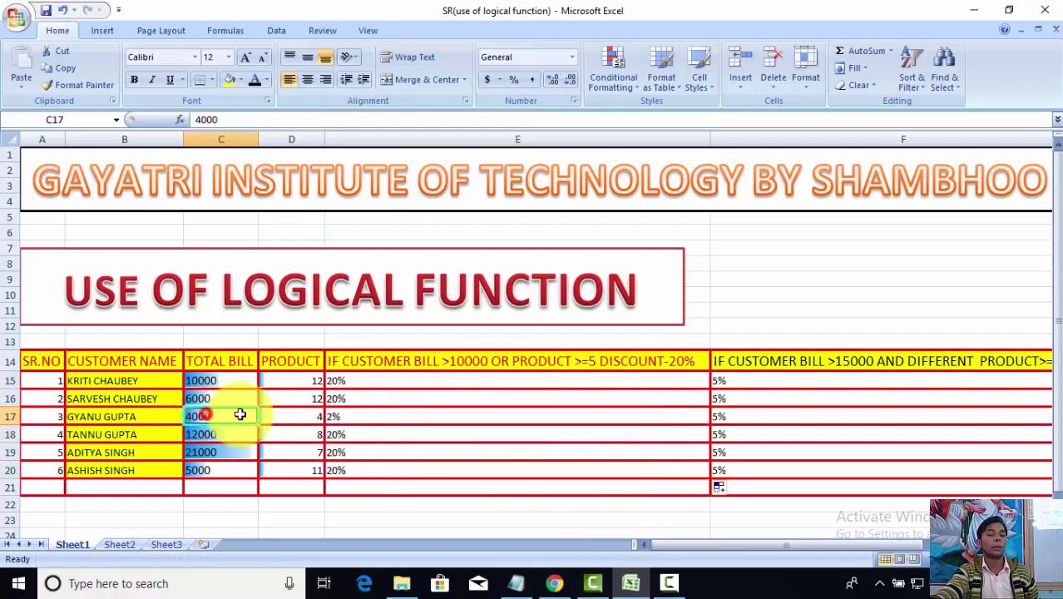
click(391, 421)
click(237, 416)
click(298, 417)
click(237, 419)
click(282, 414)
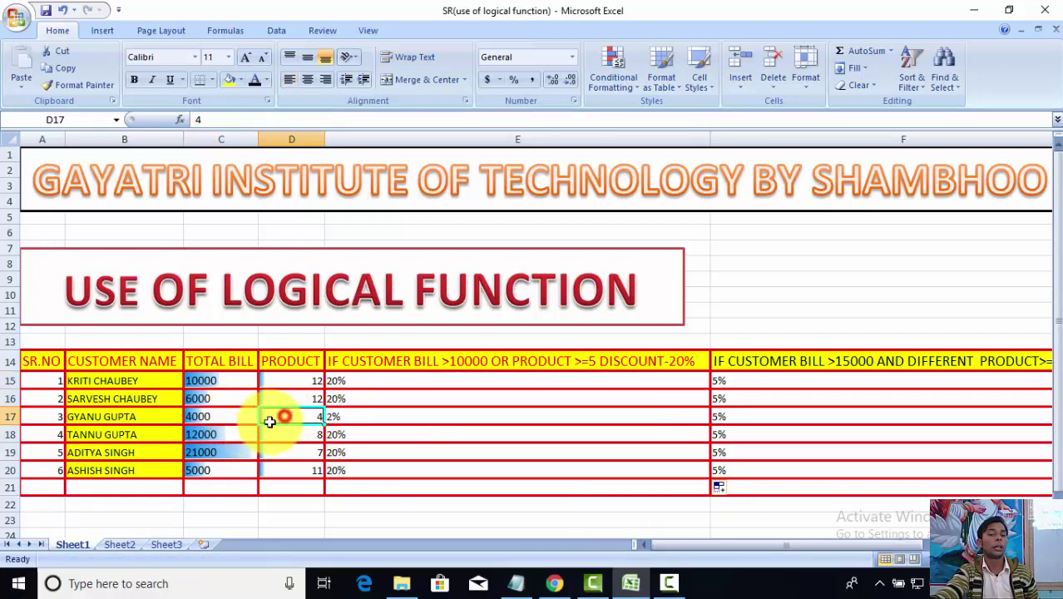
click(224, 422)
click(287, 415)
click(344, 414)
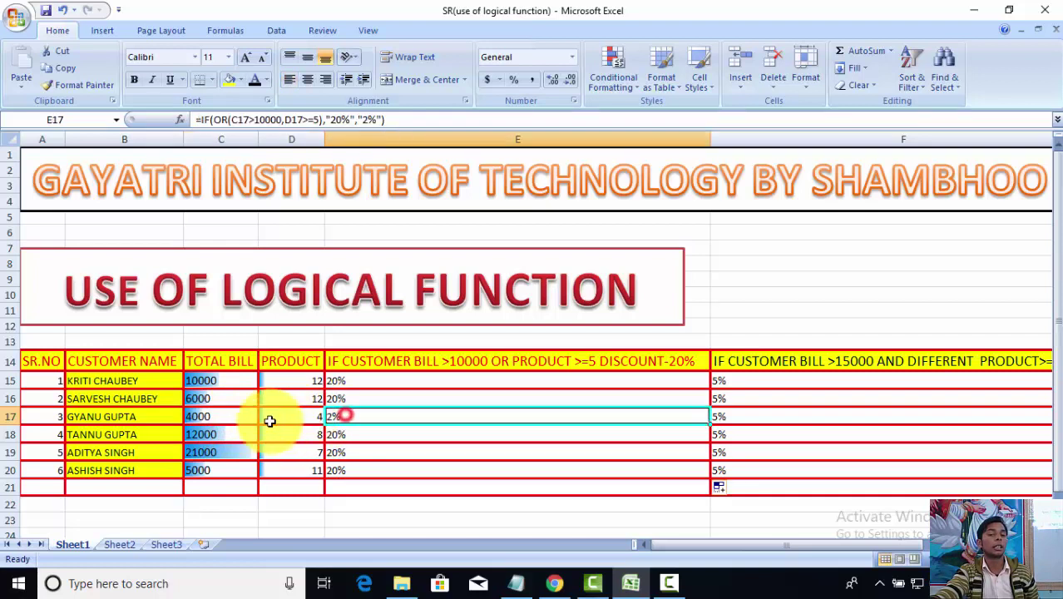
click(229, 415)
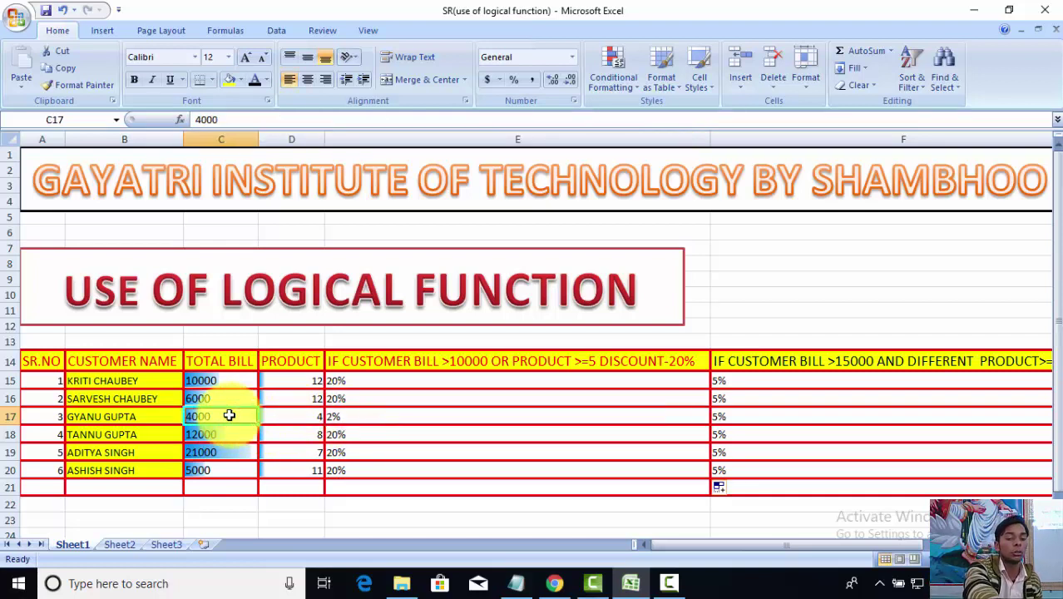
- Change the C17 bill to 50000 so E17's discount becomes 20%
text(5)
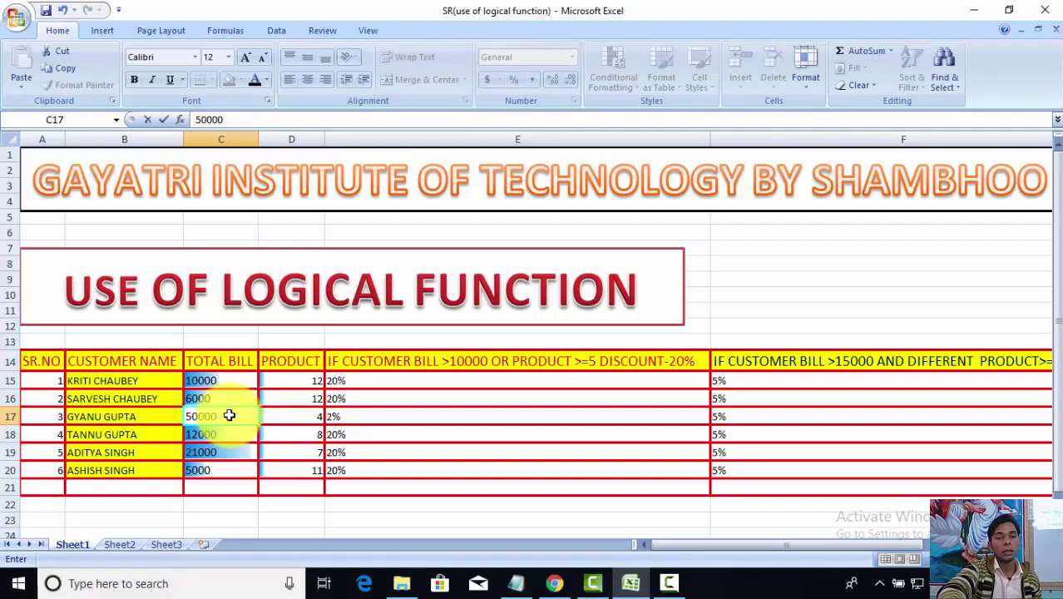
key(Return)
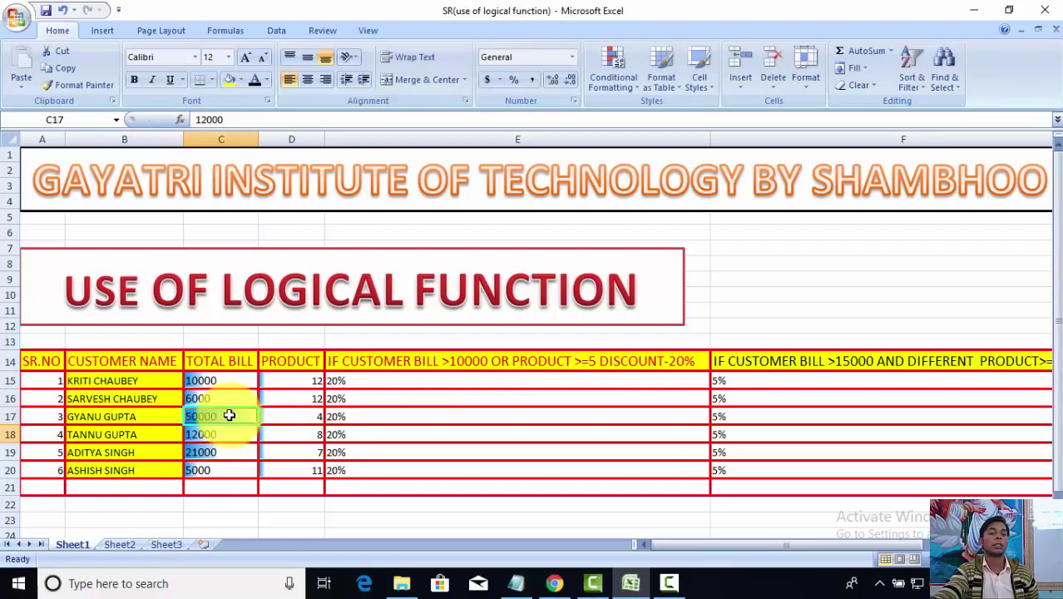
click(358, 419)
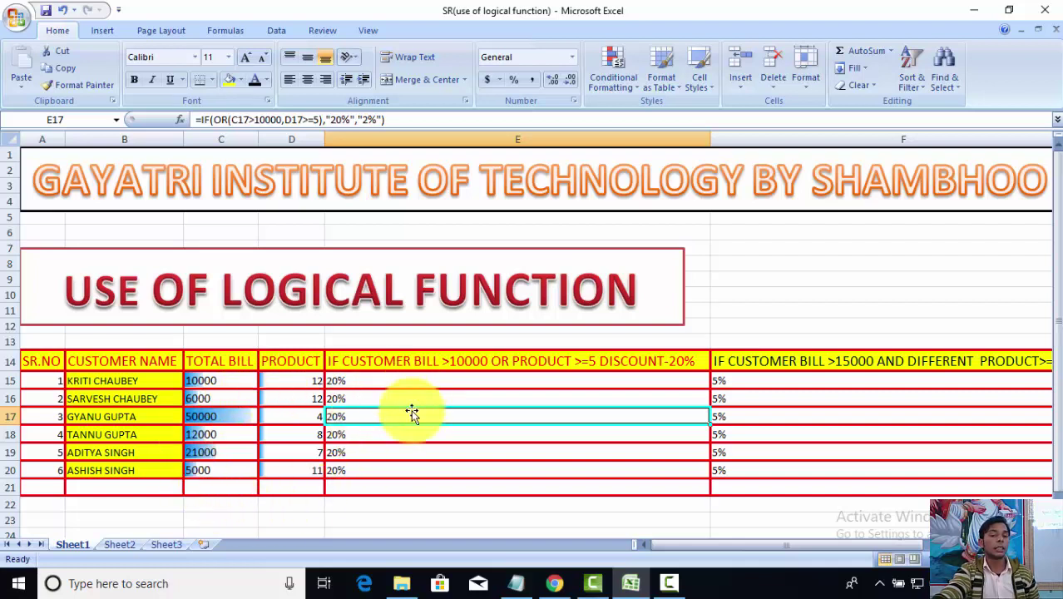
- Verify every discount in E15:E20 now reads 20%, then minimize Excel to the desktop
click(474, 468)
click(304, 445)
click(349, 413)
click(347, 381)
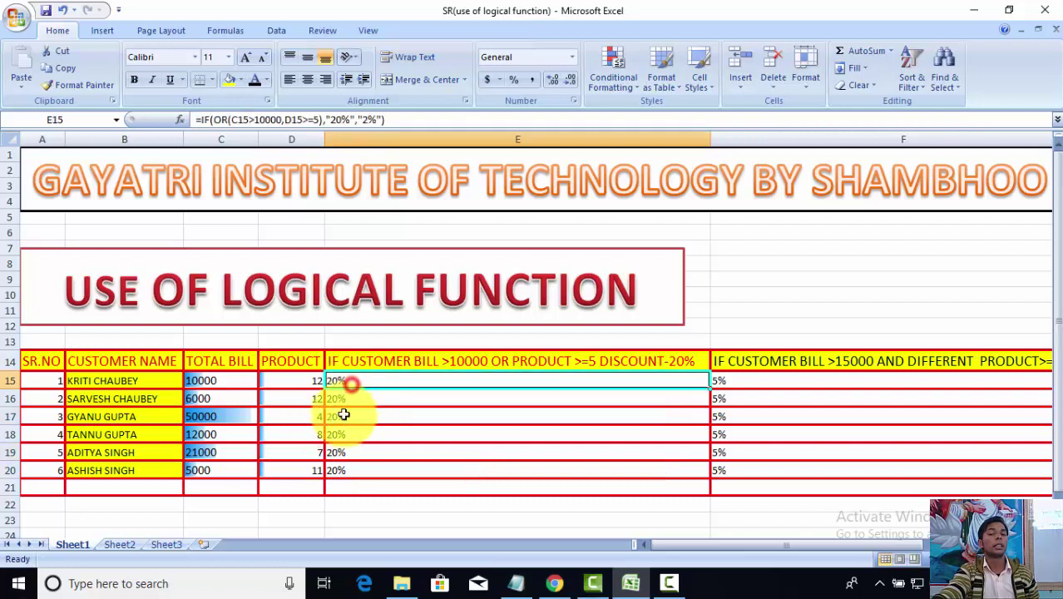
click(346, 420)
click(349, 397)
click(349, 380)
click(357, 449)
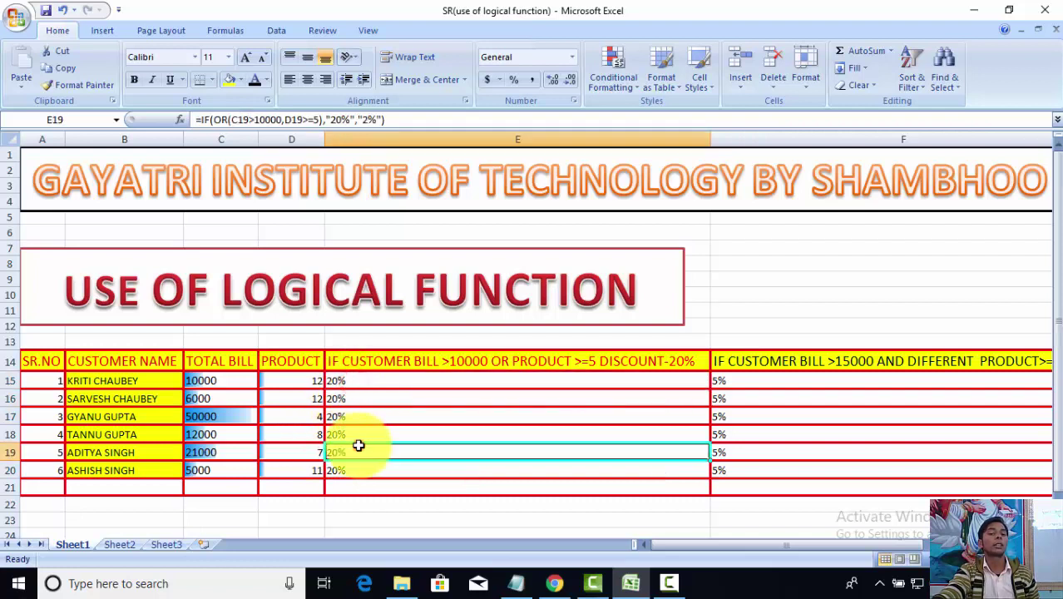
click(349, 413)
click(350, 378)
click(352, 465)
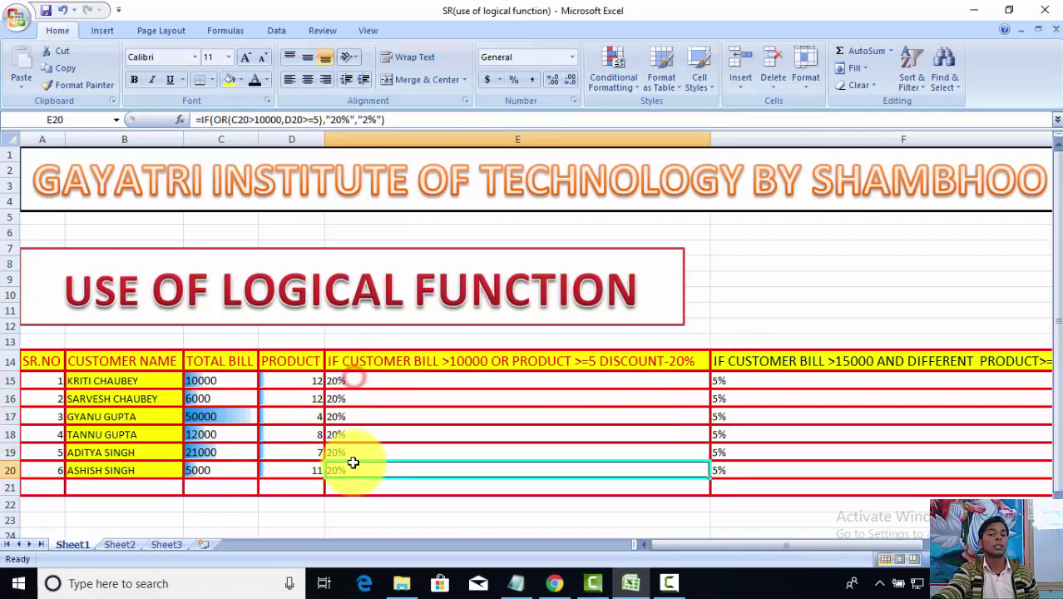
click(349, 381)
click(341, 415)
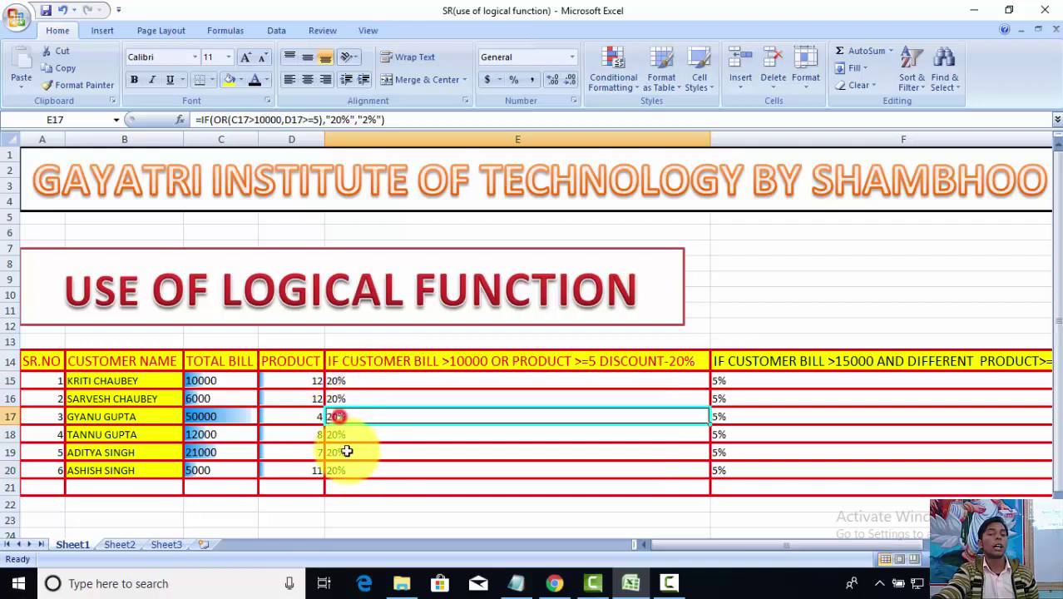
click(343, 452)
click(341, 468)
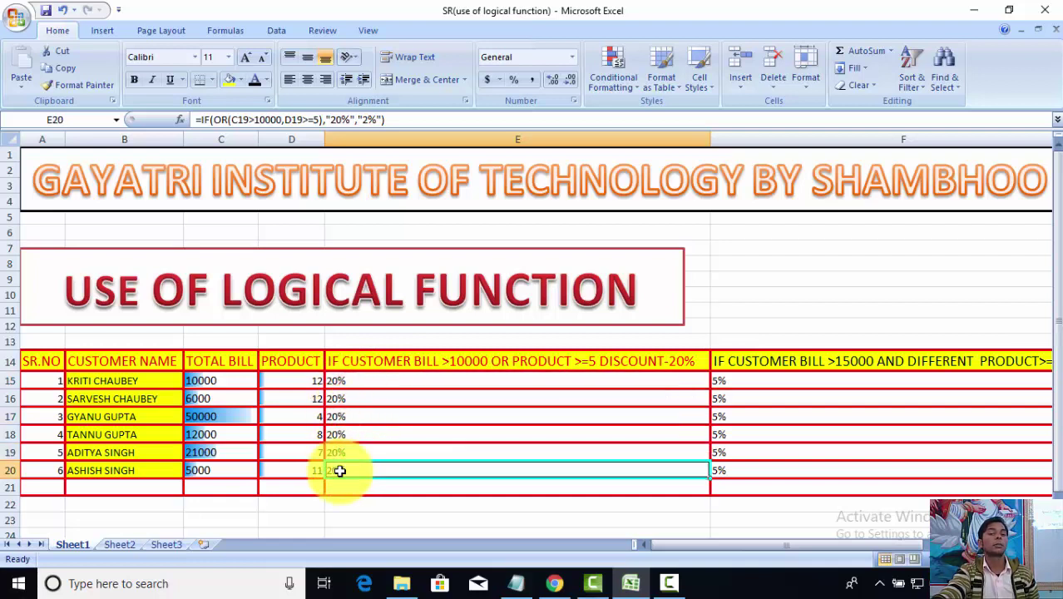
click(347, 418)
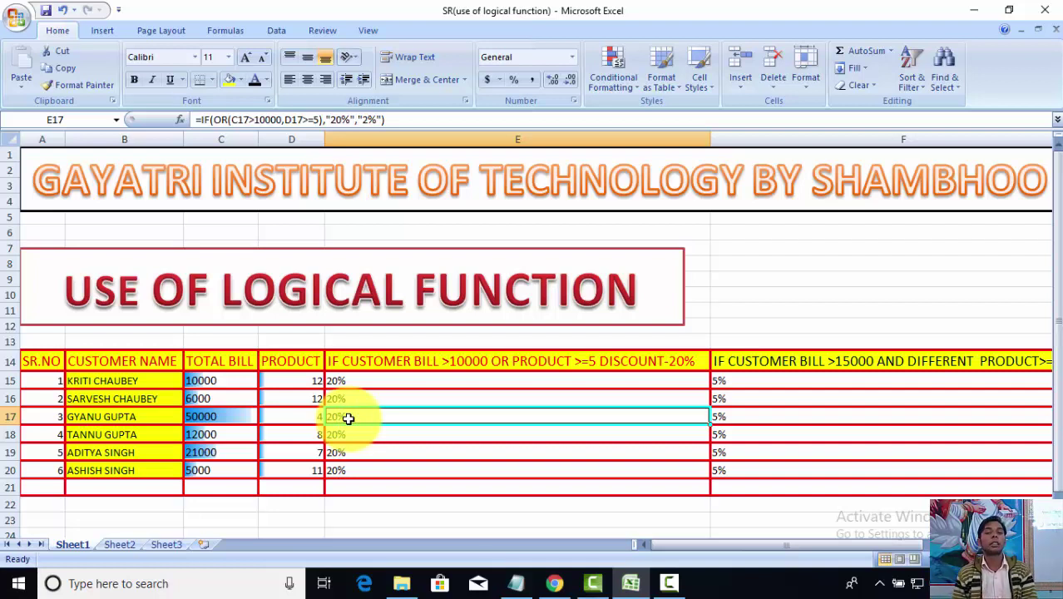
click(971, 10)
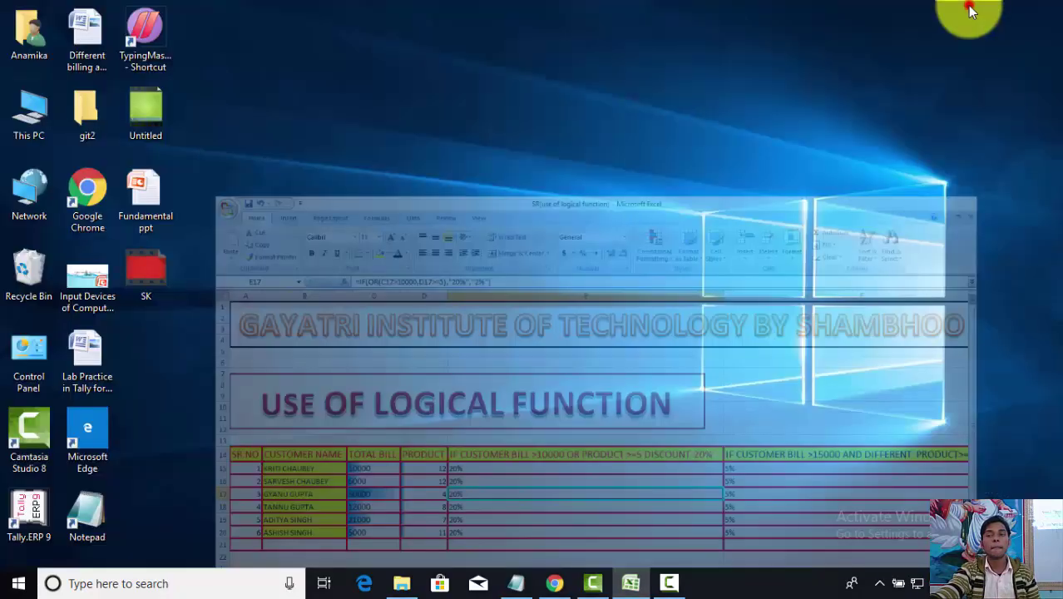